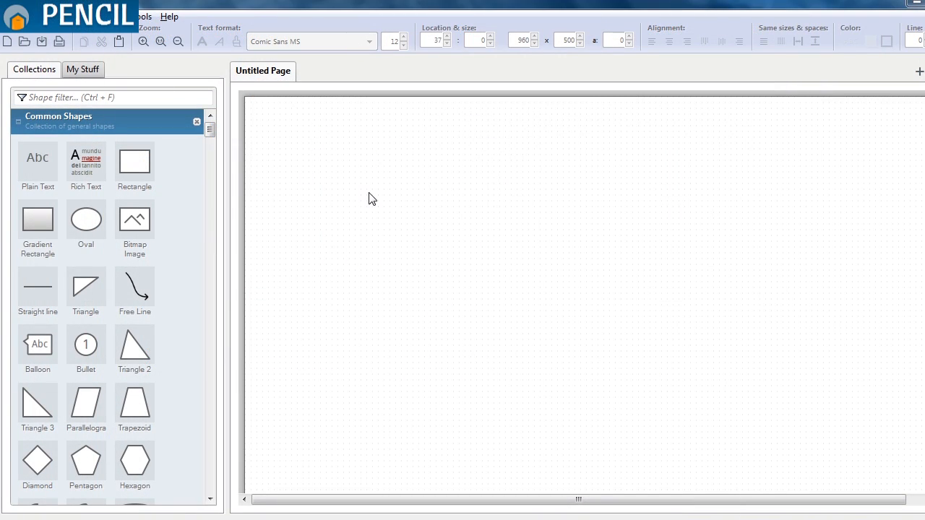
# - Collapse the Common Shapes, Basic Web Elements, Desktop - GTK Widgets and Desktop - Native UI Widgets collections
pyautogui.click(21, 125)
pyautogui.click(19, 136)
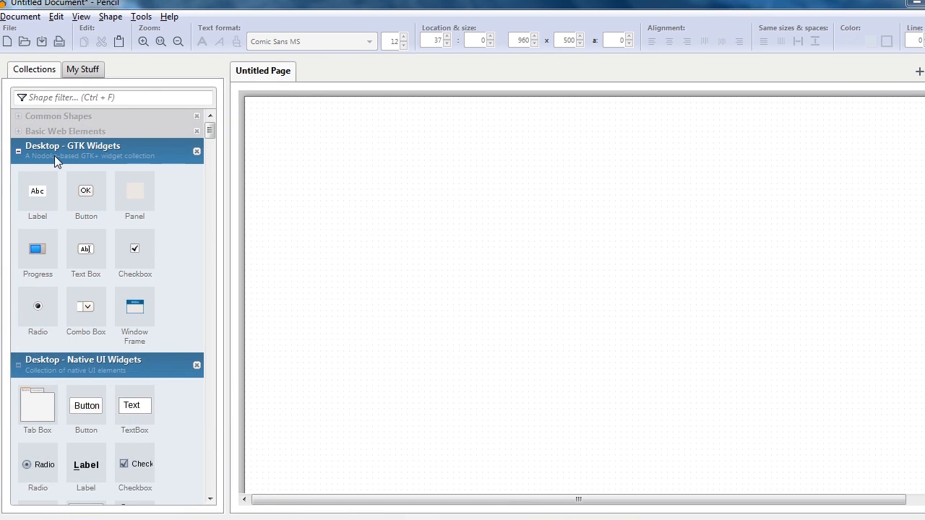
pyautogui.click(19, 151)
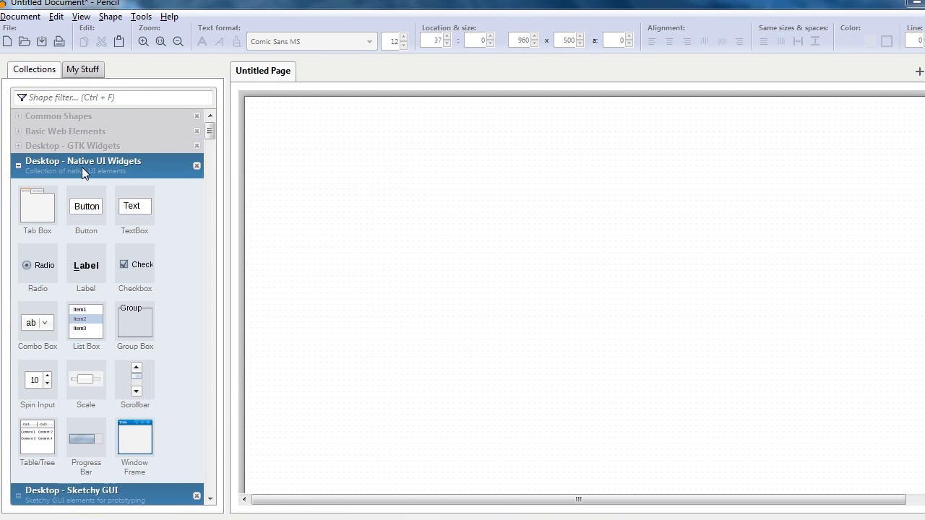
pyautogui.click(23, 172)
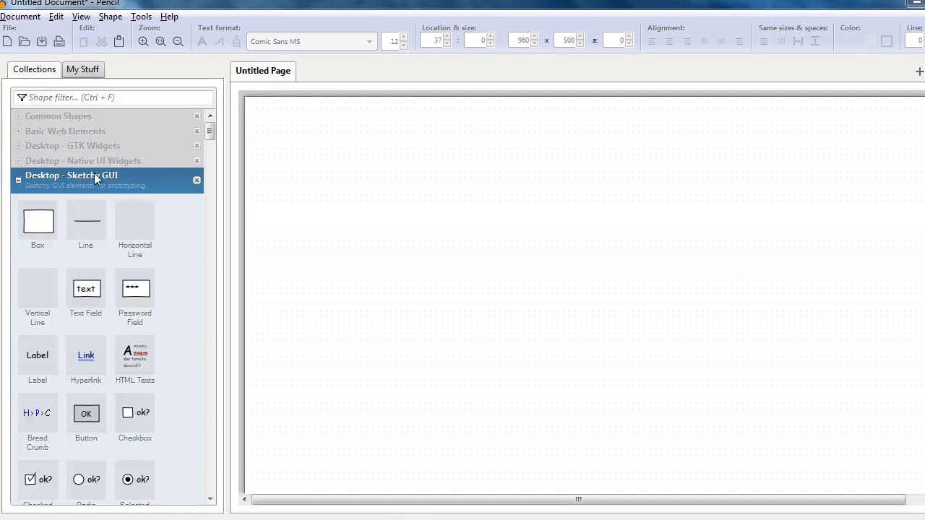
# - Place a Grid 960 shape from the Sketchy GUI collection on the page and move it to about 48, 3
pyautogui.scroll(-5, 211, 498)
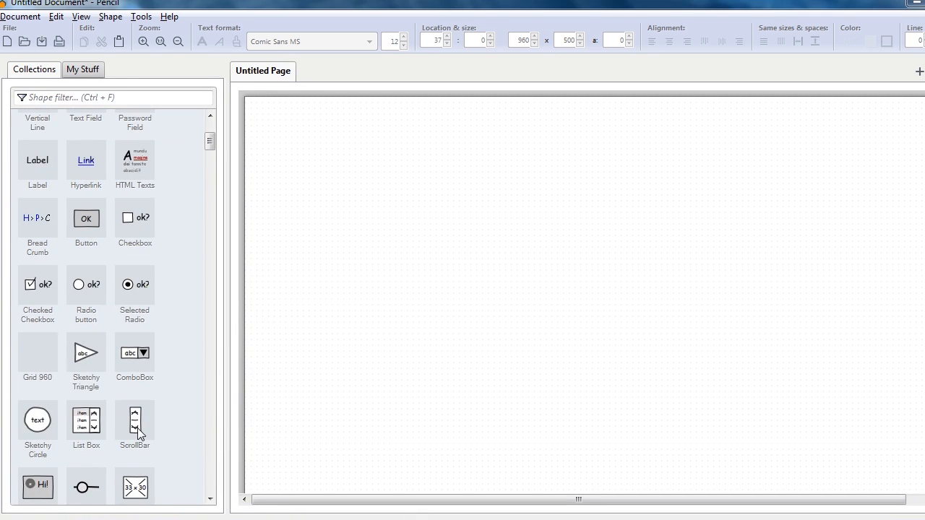
pyautogui.moveTo(455, 329); pyautogui.dragTo(558, 296)
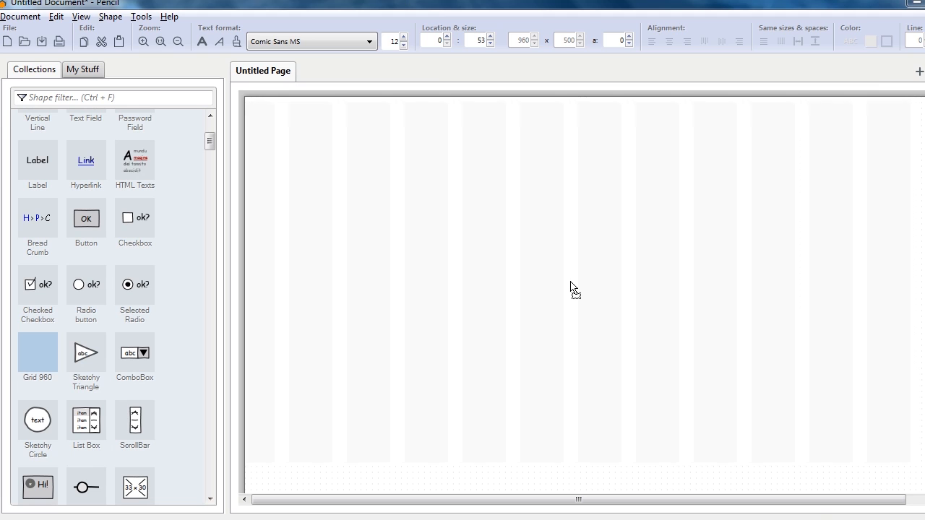
pyautogui.moveTo(435, 194); pyautogui.dragTo(497, 186)
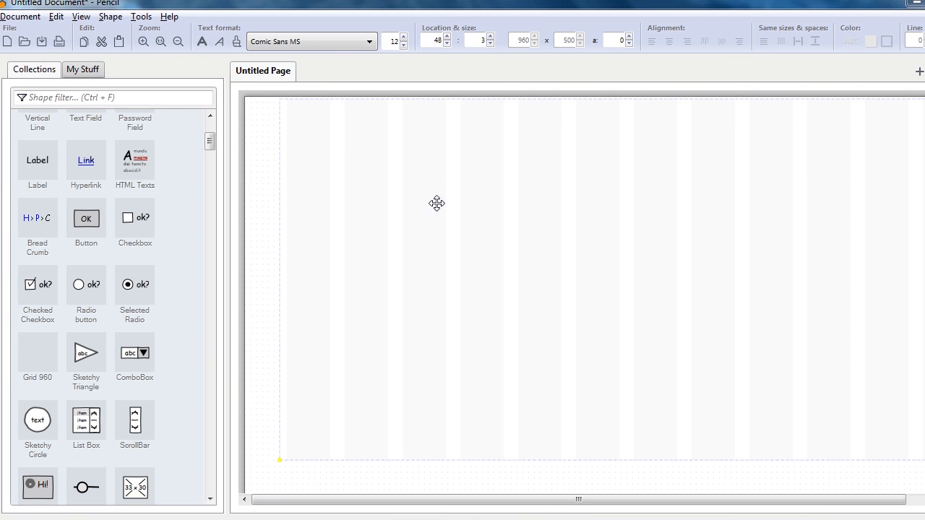
# - Open the grid.ep document from the WireFrame folder, discarding the changes to the current document
pyautogui.click(24, 41)
pyautogui.click(496, 295)
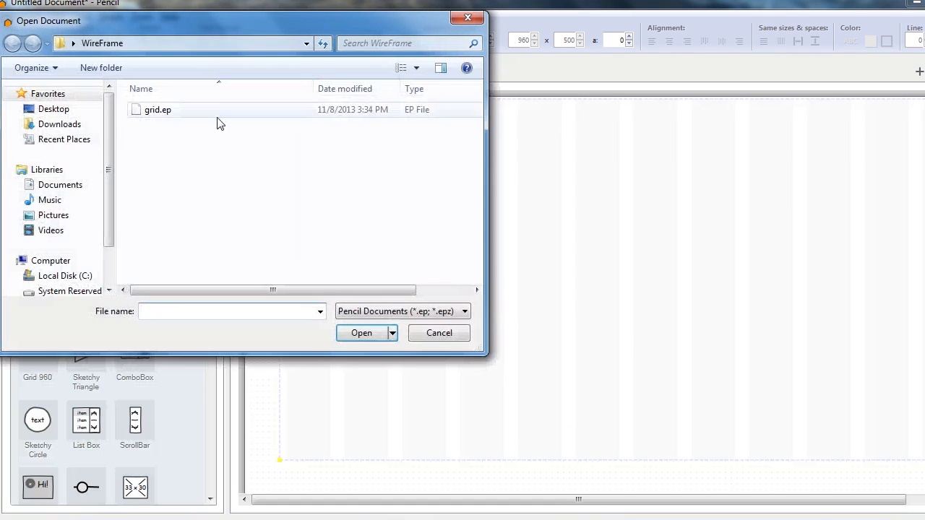
pyautogui.click(150, 112)
pyautogui.click(365, 337)
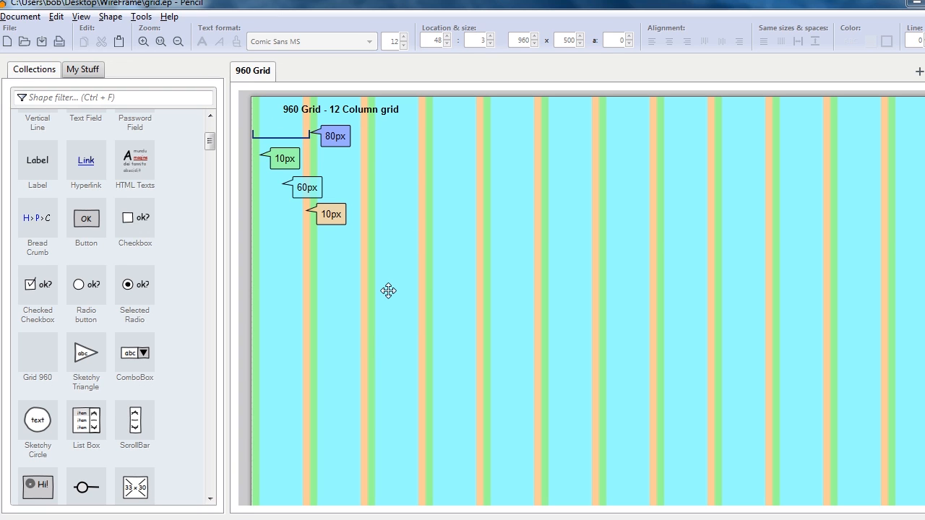
# - Examine the 12-column grid's title, bracket and callouts for the overall column width, content width and margins
pyautogui.scroll(2, 439, 281)
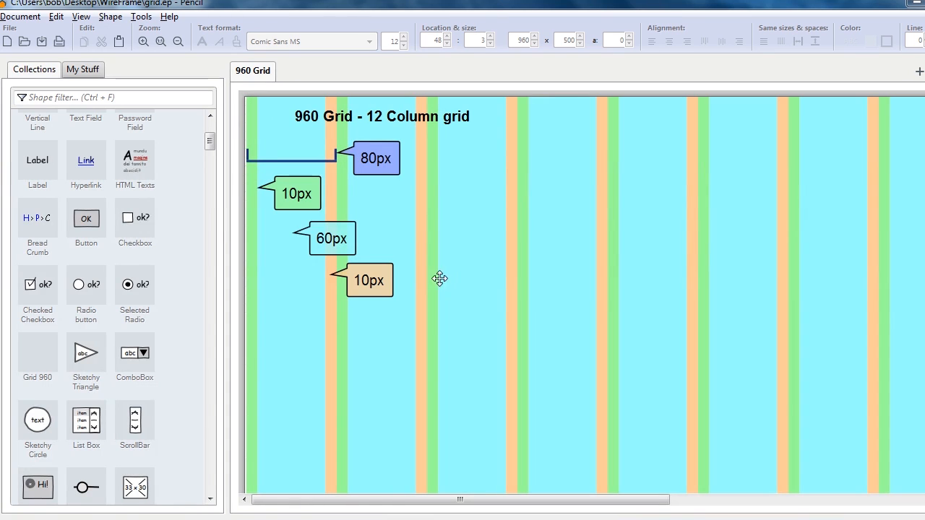
pyautogui.click(297, 161)
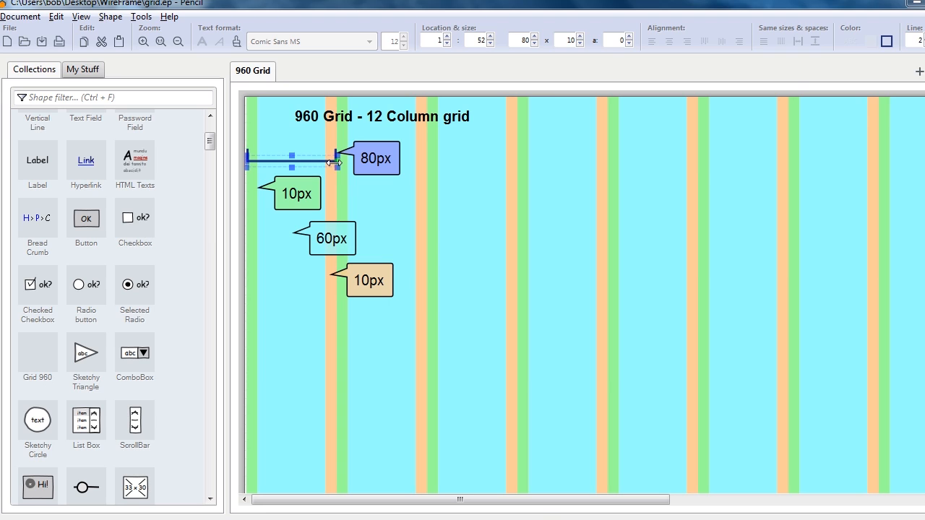
pyautogui.click(363, 156)
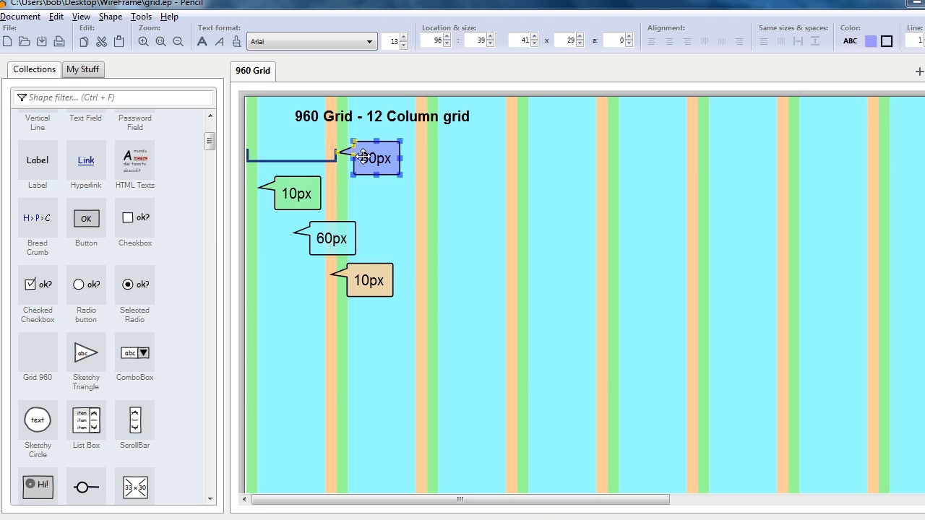
pyautogui.click(296, 192)
pyautogui.click(329, 243)
pyautogui.click(329, 308)
pyautogui.click(366, 283)
pyautogui.click(310, 342)
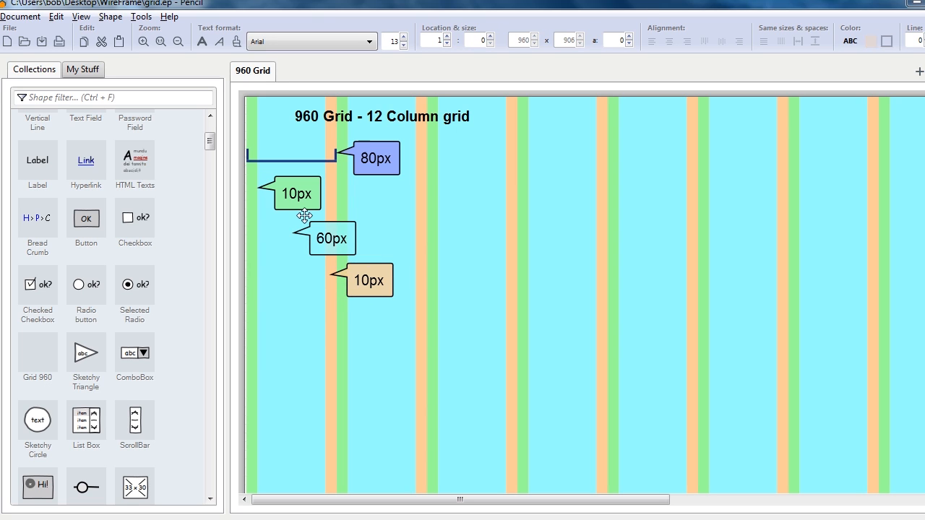
pyautogui.click(332, 158)
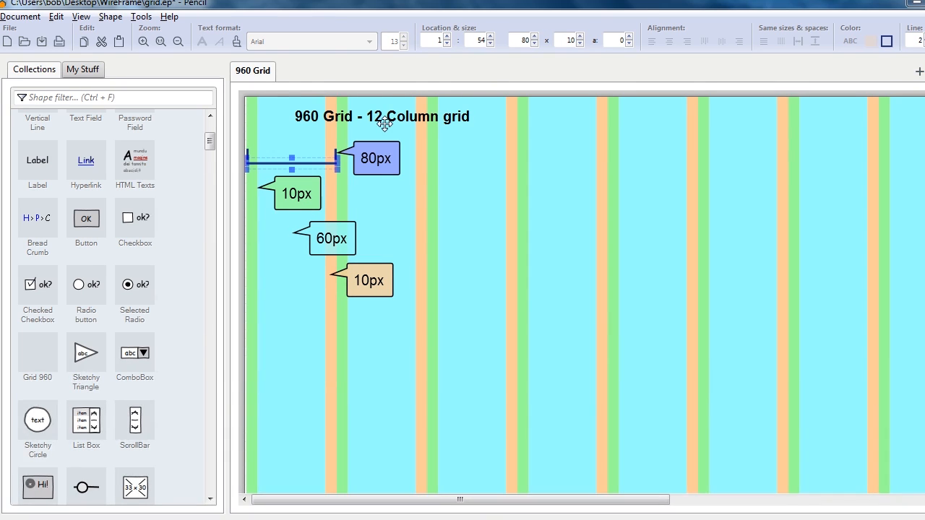
pyautogui.click(274, 113)
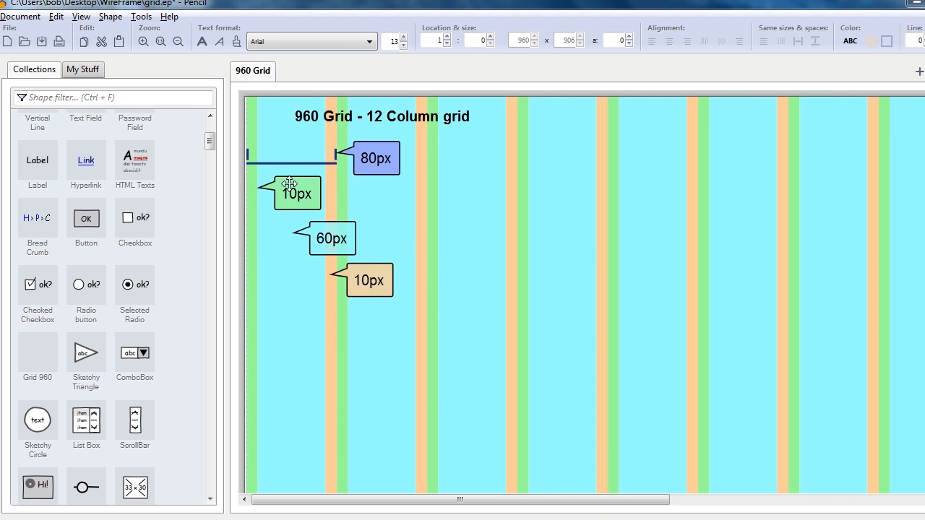
pyautogui.scroll(-2, 289, 184)
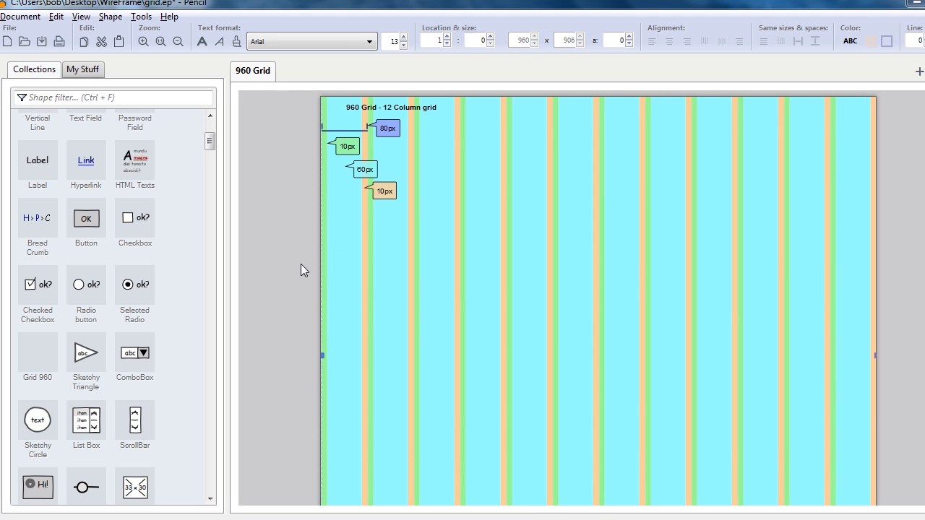
# - Copy the grouped 12-column grid and create a new document, discarding the changes to grid.ep
pyautogui.click(213, 284)
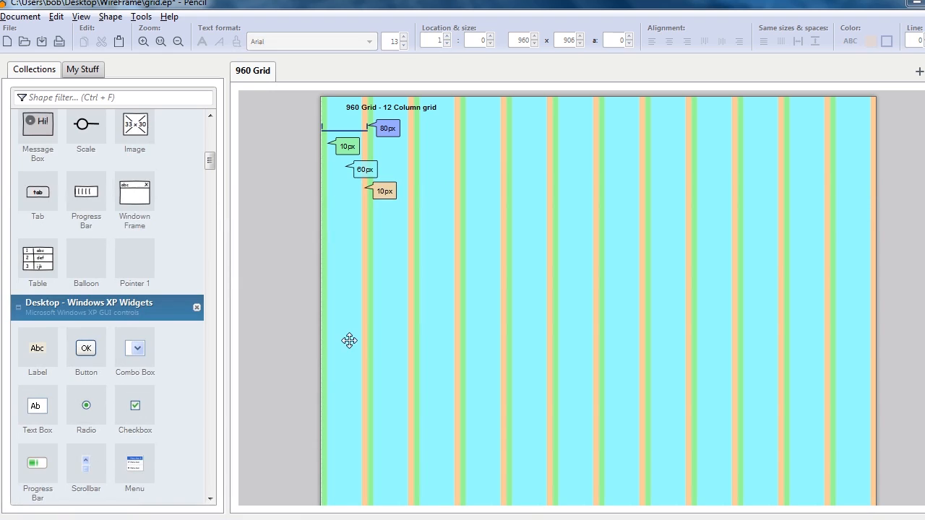
pyautogui.click(359, 348)
pyautogui.rightClick(359, 348)
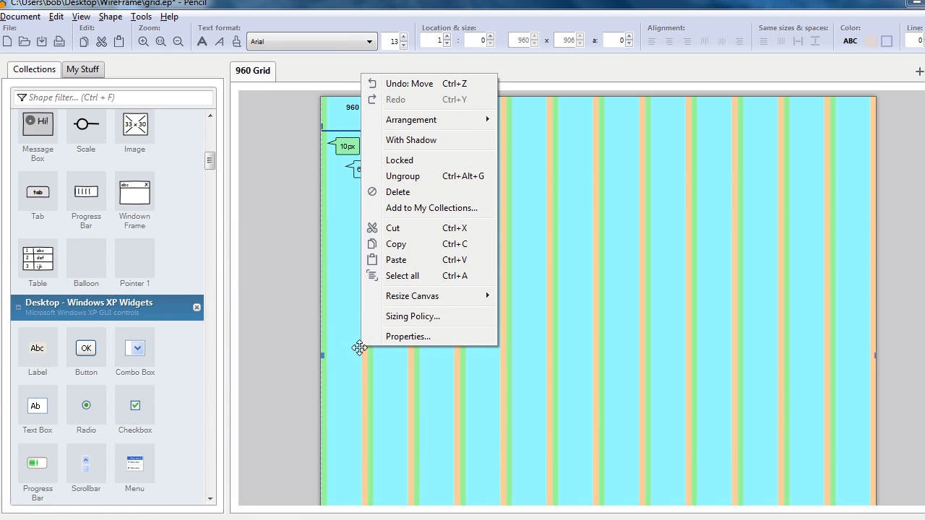
pyautogui.click(402, 243)
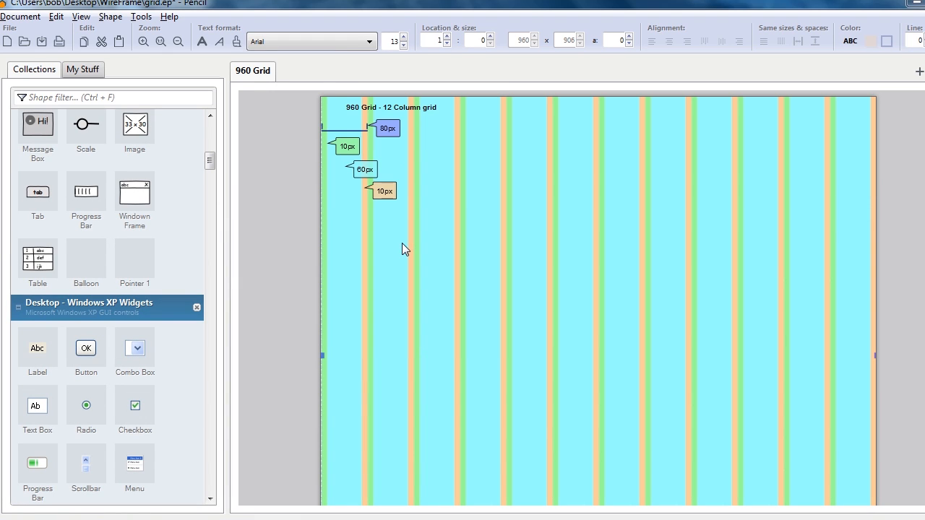
pyautogui.click(7, 41)
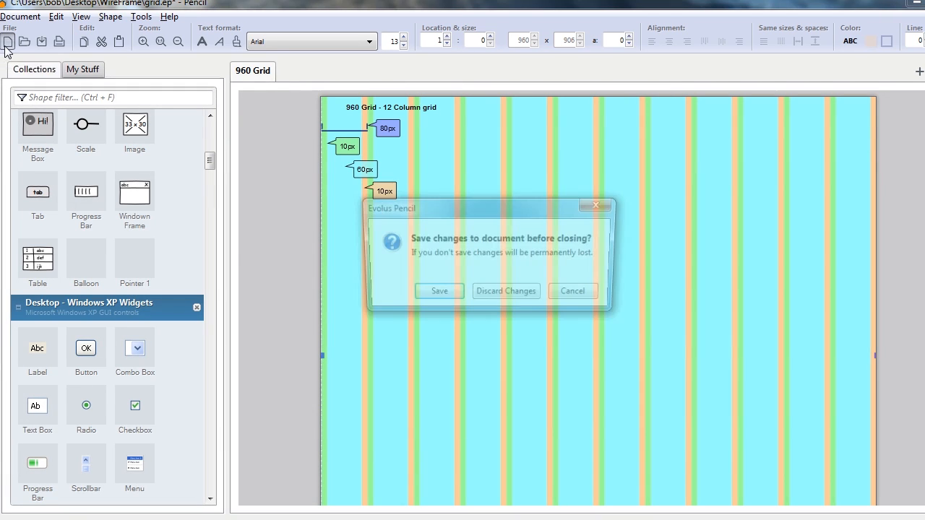
pyautogui.click(523, 296)
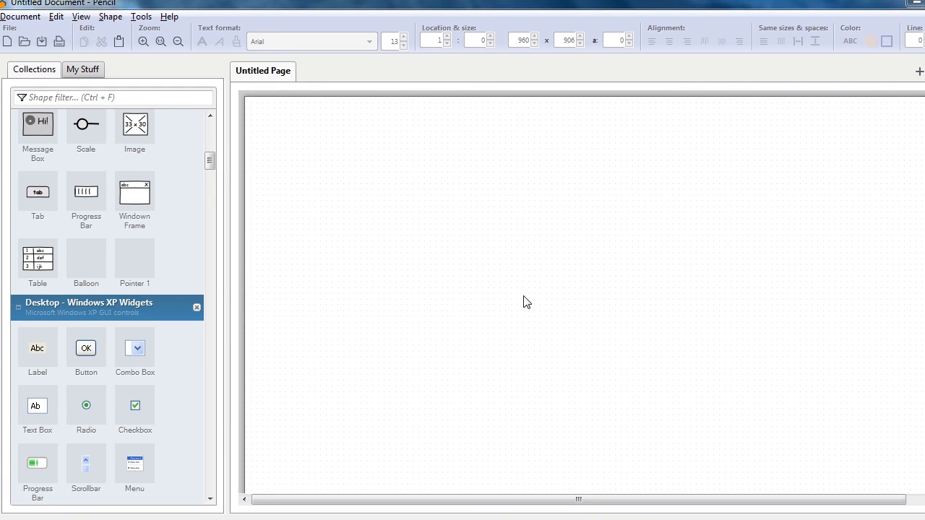
# - Set the page title to Wireframe in the new page's properties
pyautogui.rightClick(522, 264)
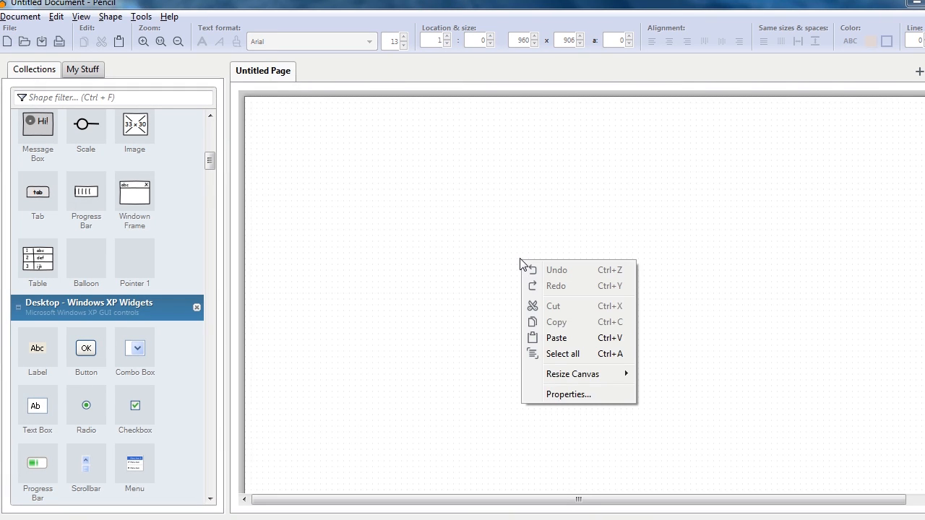
pyautogui.click(558, 394)
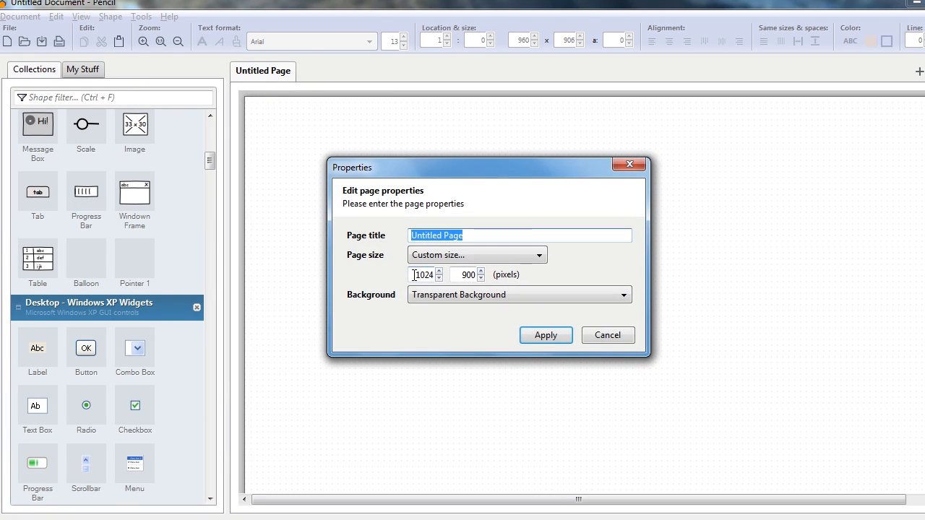
pyautogui.click(464, 257)
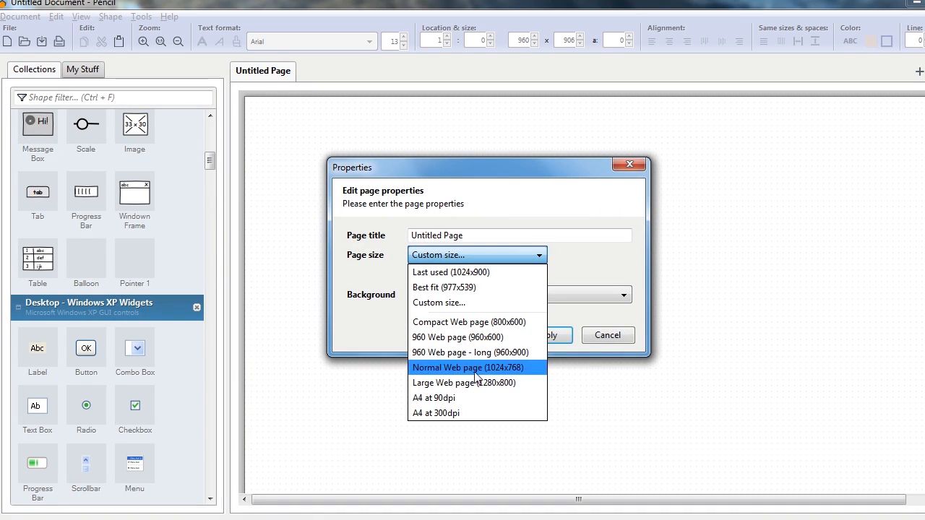
pyautogui.click(569, 250)
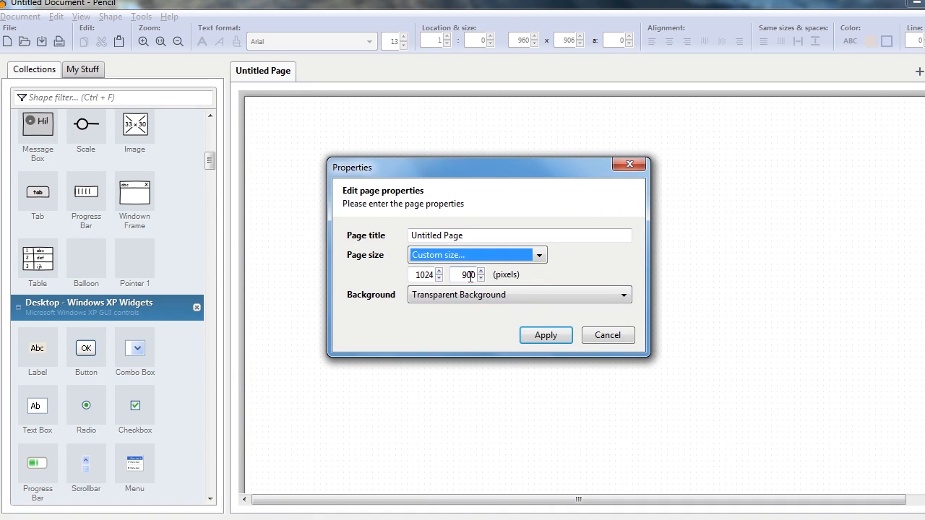
pyautogui.moveTo(471, 237); pyautogui.dragTo(376, 242)
pyautogui.write('Wirefr')
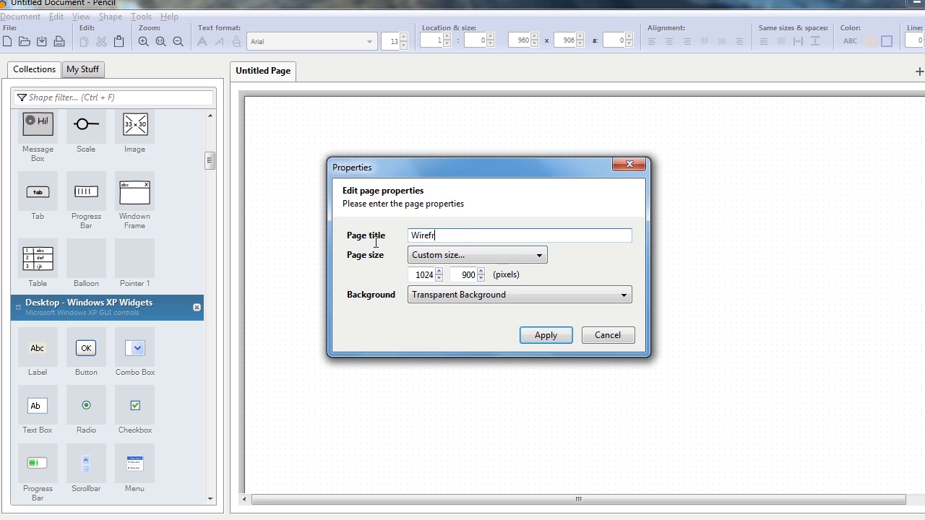
pyautogui.write('ame')
pyautogui.click(545, 336)
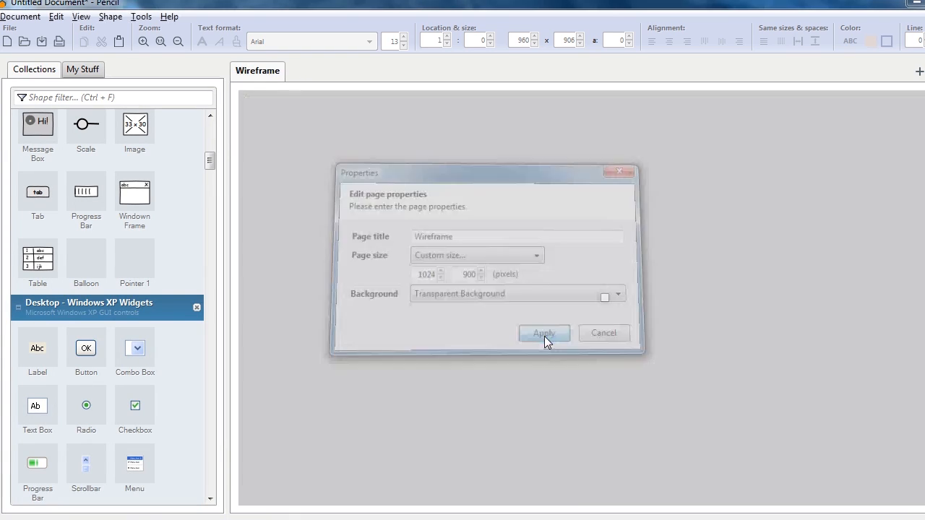
# - Paste the copied grid onto the Wireframe page and set its horizontal location to 32
pyautogui.rightClick(461, 185)
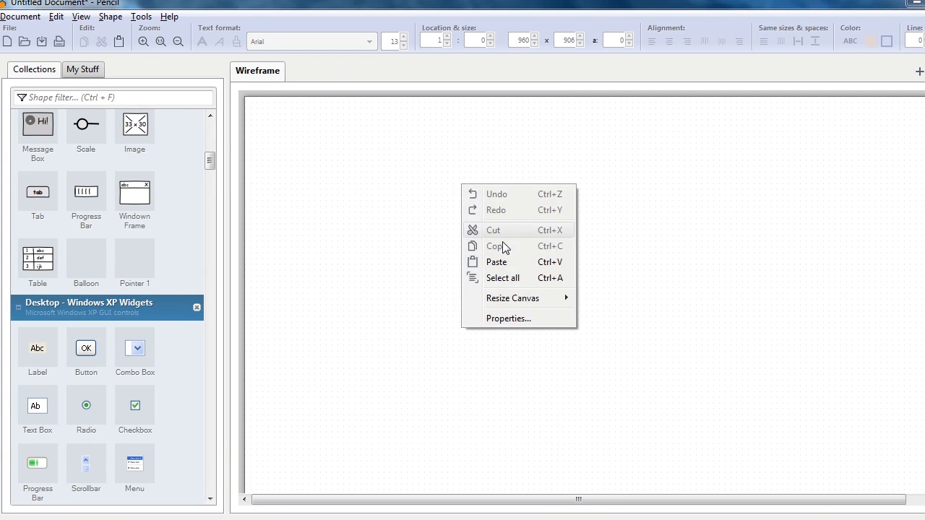
pyautogui.click(496, 263)
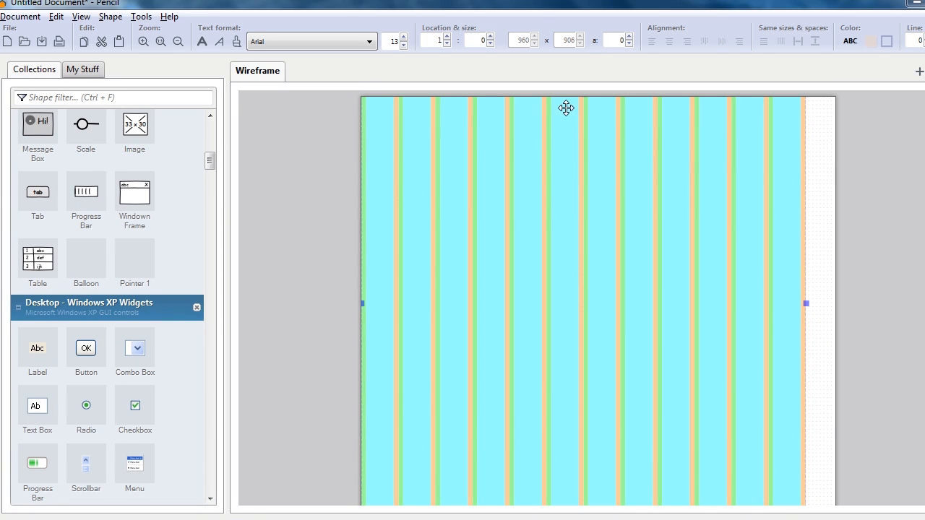
pyautogui.moveTo(437, 127); pyautogui.dragTo(454, 128)
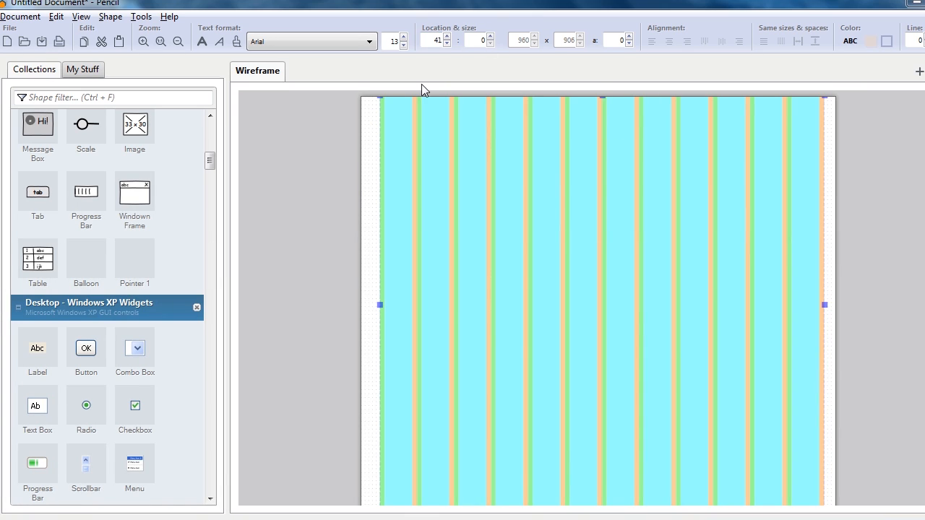
pyautogui.doubleClick(437, 40)
pyautogui.press('Return')
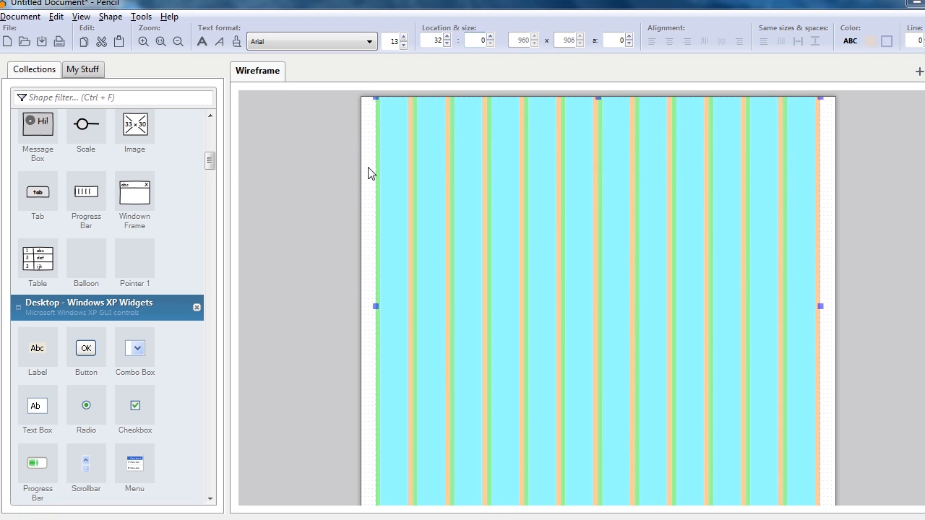
# - Lock the pasted grid in place on the page
pyautogui.rightClick(455, 181)
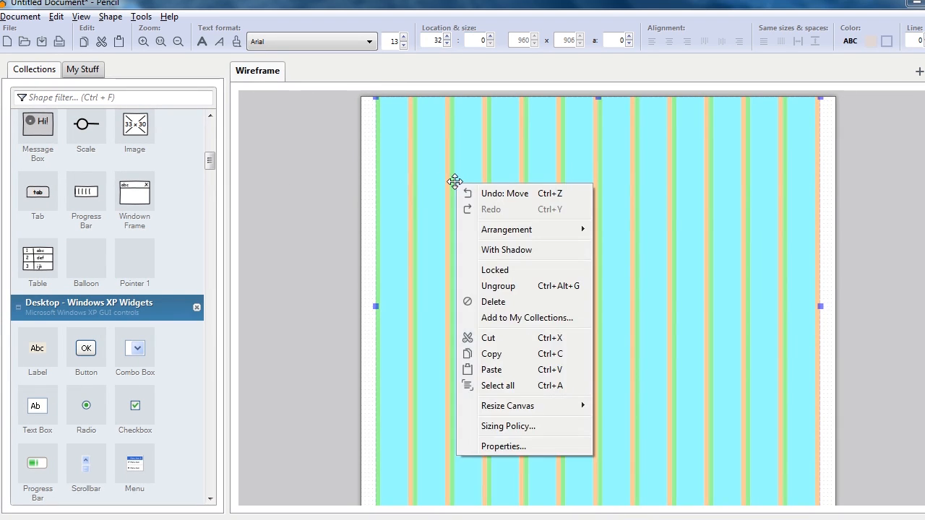
pyautogui.click(503, 269)
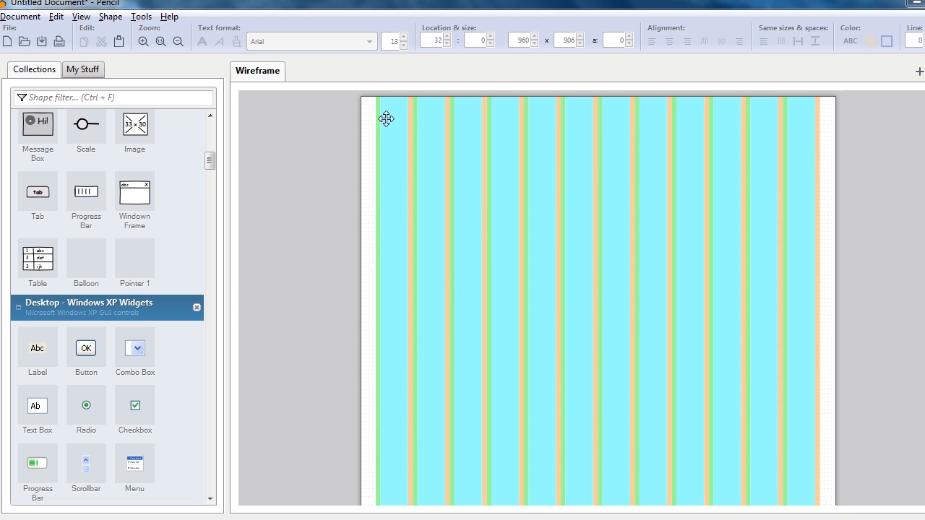
# - Add a Sketchy GUI Box near the top of the page at about 152, 30 and set its width to 960
pyautogui.moveTo(209, 160); pyautogui.dragTo(209, 129)
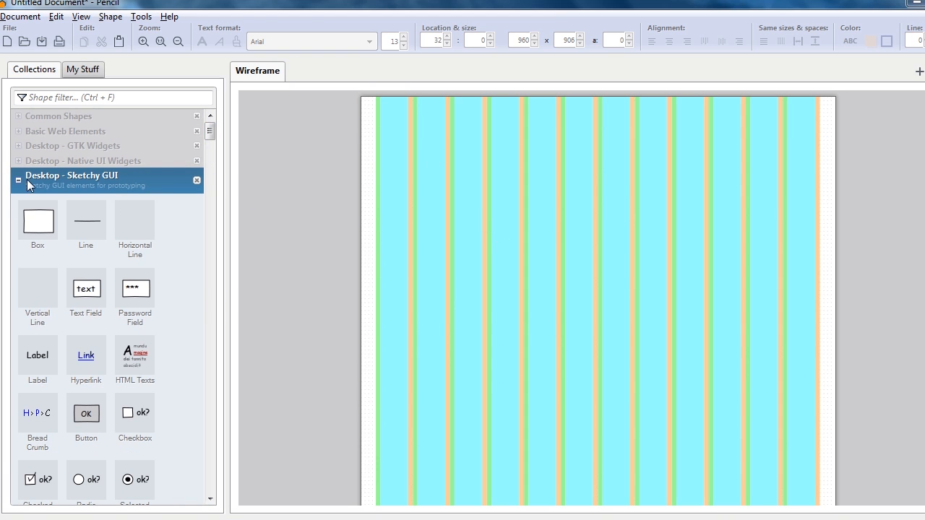
pyautogui.moveTo(298, 190); pyautogui.dragTo(477, 151)
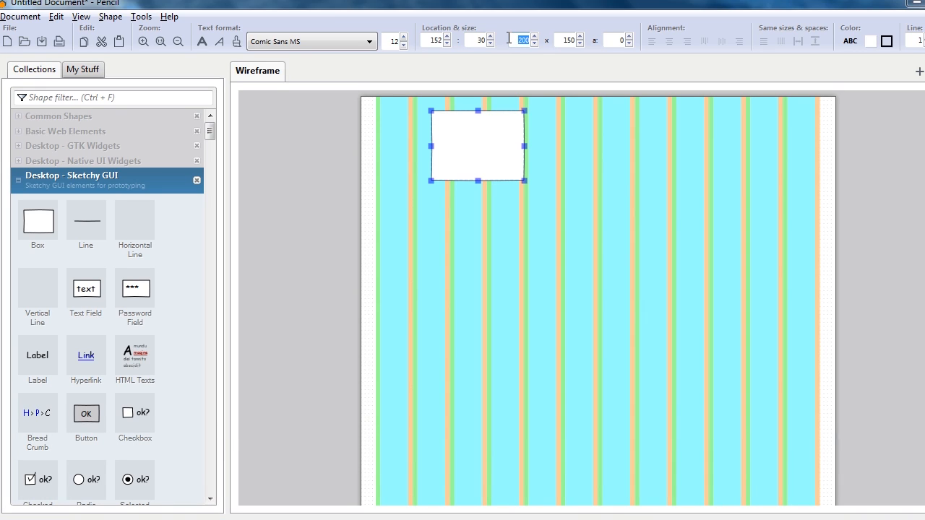
pyautogui.press('Return')
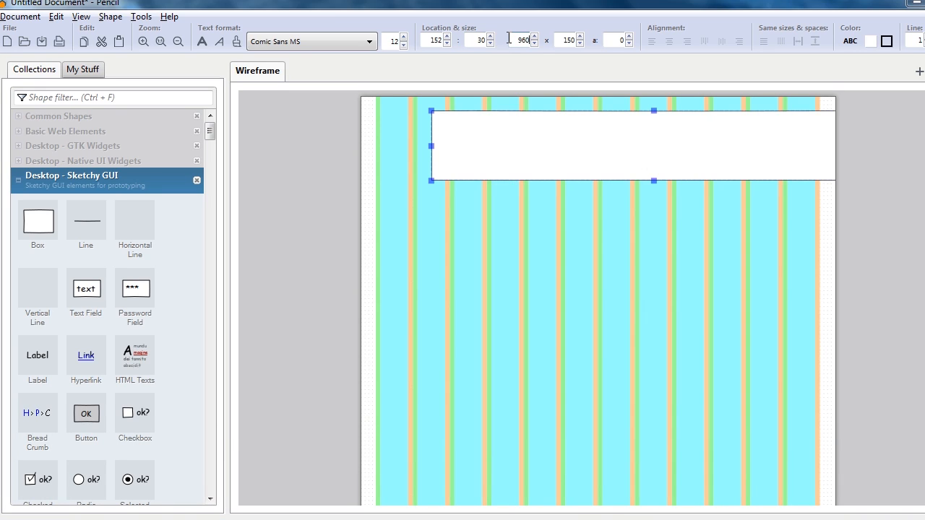
# - Set the header box's height to 200 and move it to location 32, 0, aligned with the grid at the page top
pyautogui.doubleClick(564, 41)
pyautogui.write('300')
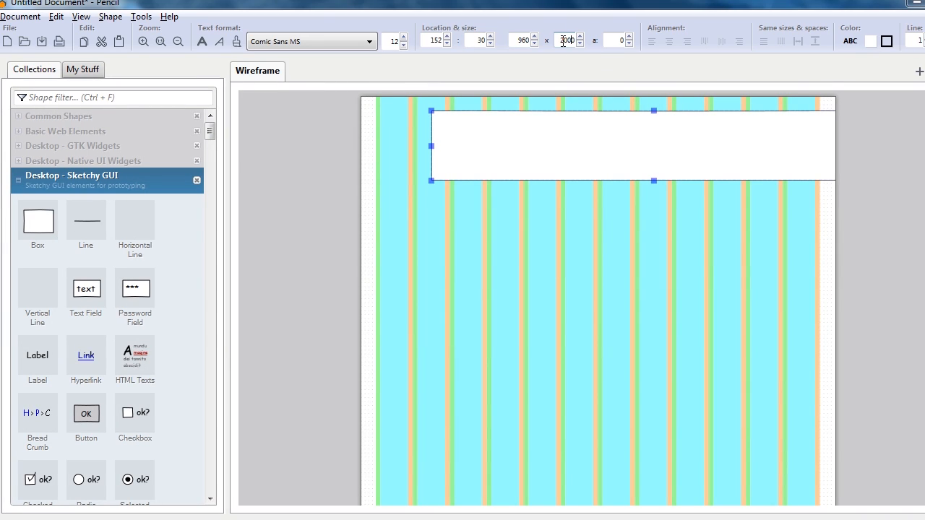
pyautogui.press('Return')
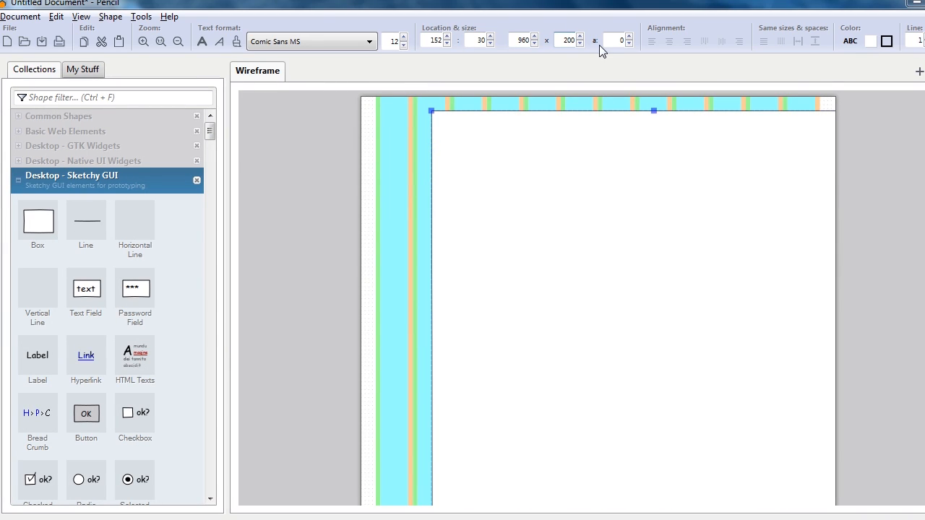
pyautogui.press('Return')
pyautogui.moveTo(589, 147); pyautogui.dragTo(534, 130)
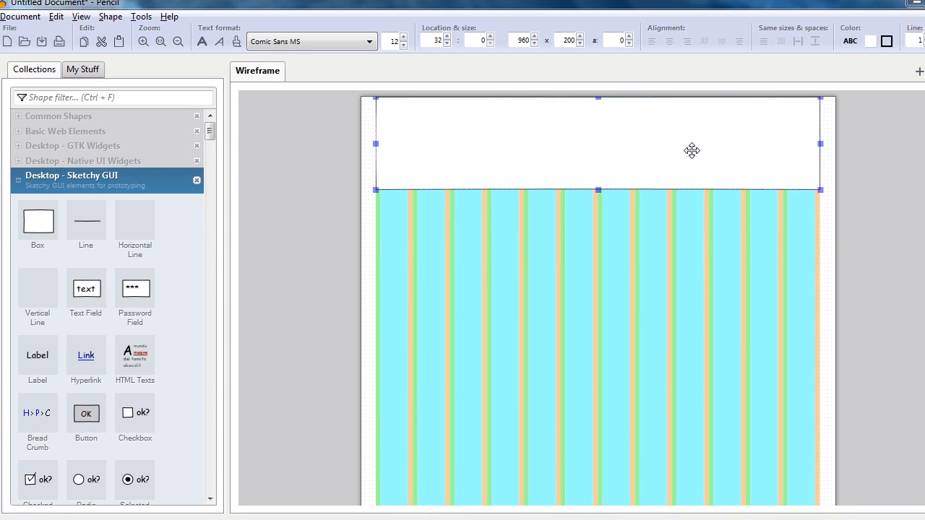
# - Make the header box's white fill semi-transparent and lock the box in place
pyautogui.click(871, 41)
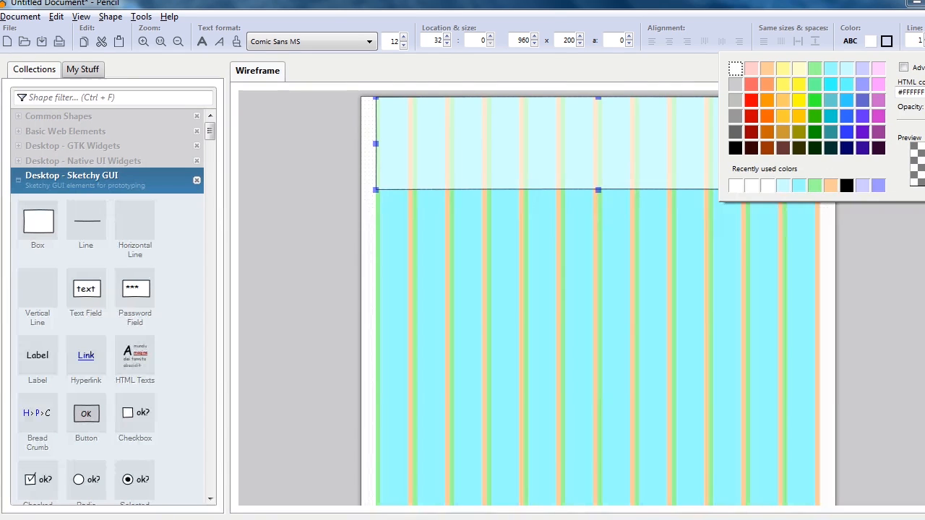
pyautogui.click(656, 150)
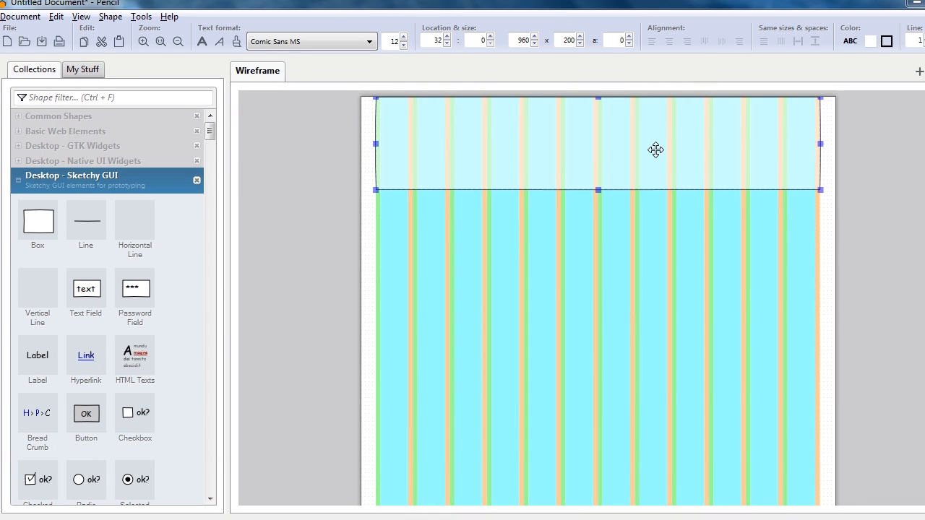
pyautogui.rightClick(655, 150)
pyautogui.click(666, 213)
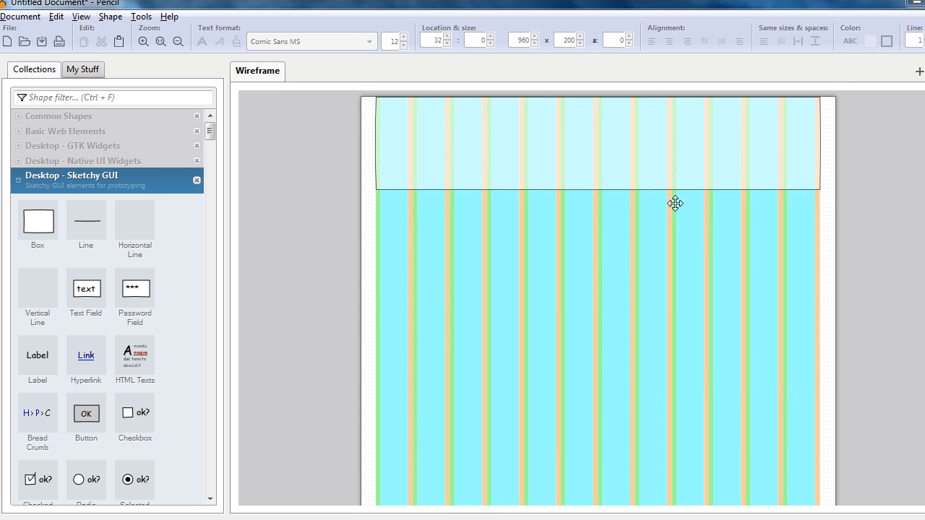
# - Add a Sketchy GUI Image placeholder inside the header box and size it to 310 x 200
pyautogui.scroll(1, 393, 133)
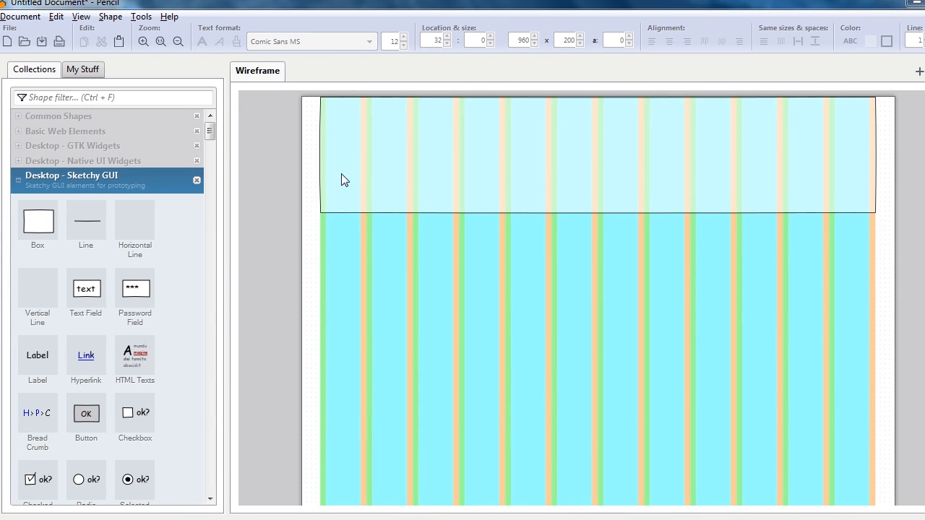
pyautogui.click(210, 499)
pyautogui.click(209, 498)
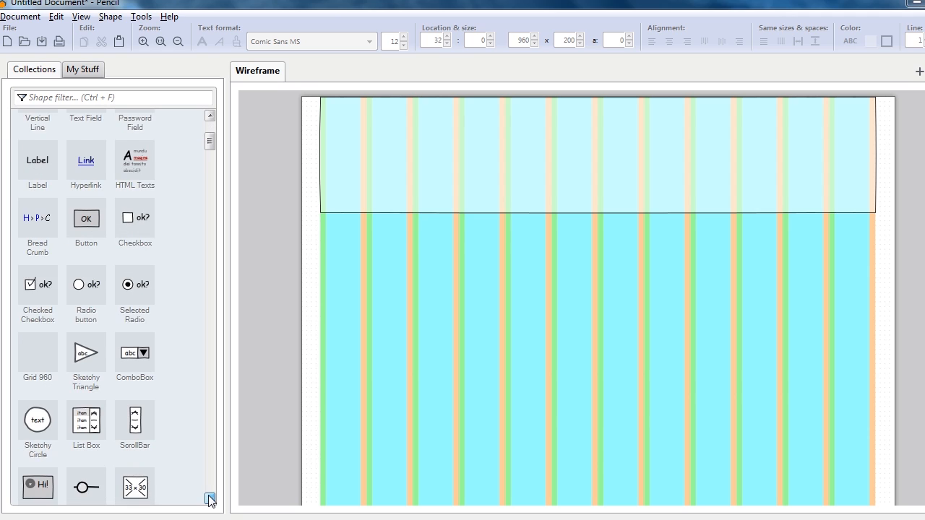
pyautogui.click(210, 498)
pyautogui.moveTo(145, 458); pyautogui.dragTo(371, 155)
pyautogui.moveTo(528, 39); pyautogui.dragTo(513, 39)
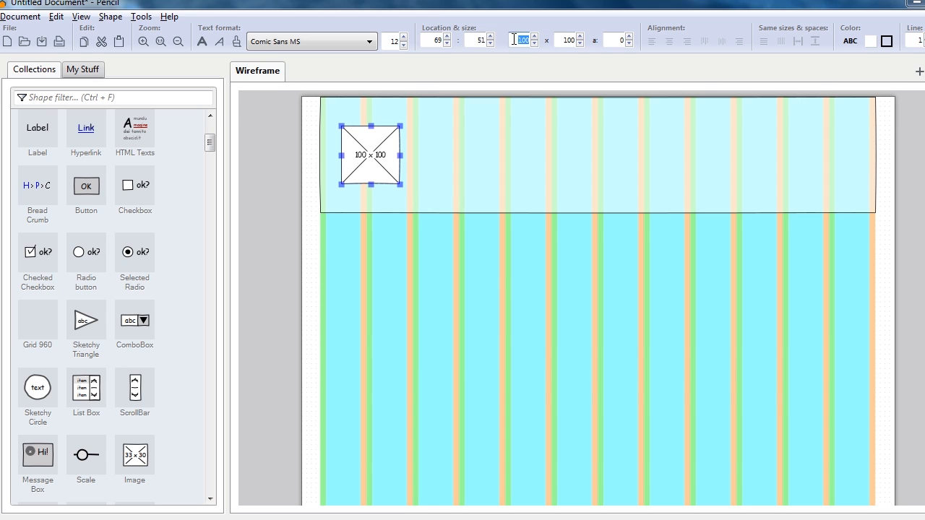
pyautogui.click(566, 40)
pyautogui.press('BackSpace')
pyautogui.write('2')
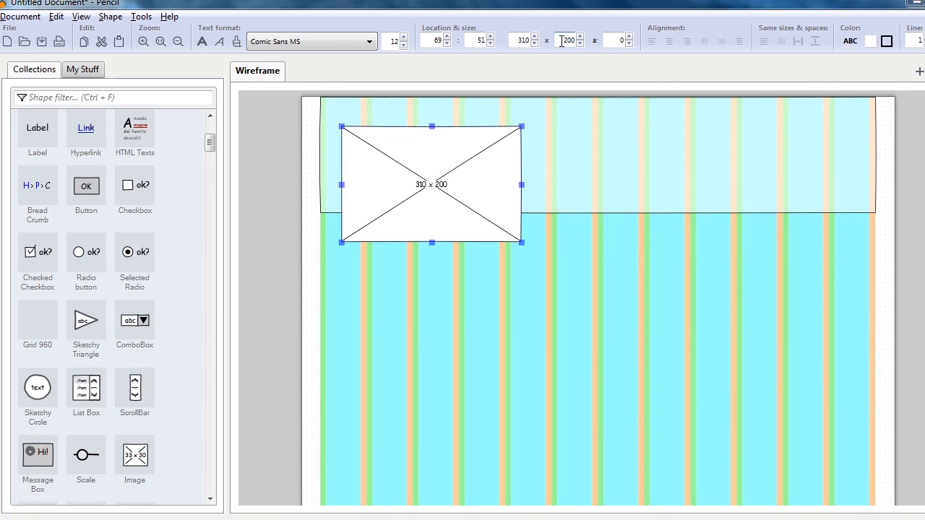
# - Move the image placeholder to the header's left edge at location 42, 1
pyautogui.moveTo(429, 168); pyautogui.dragTo(373, 178)
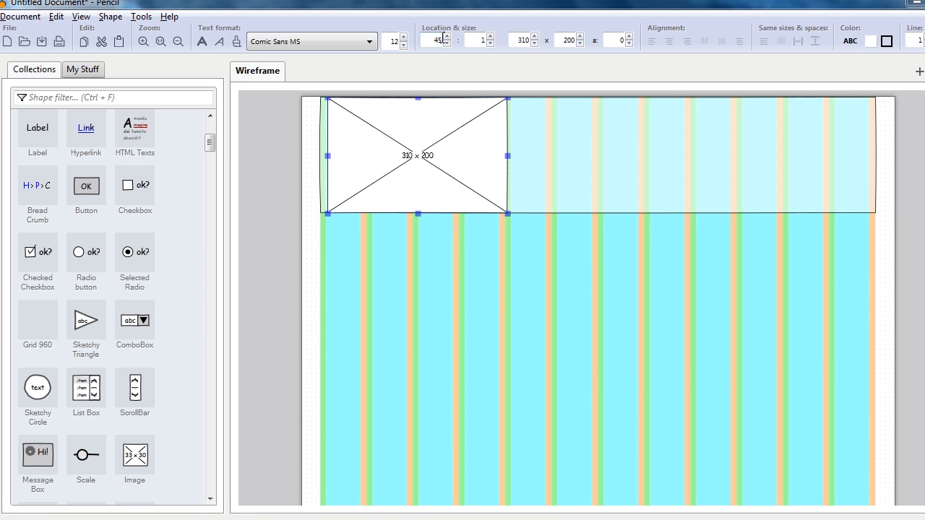
pyautogui.write('2')
pyautogui.press('Return')
pyautogui.click(310, 212)
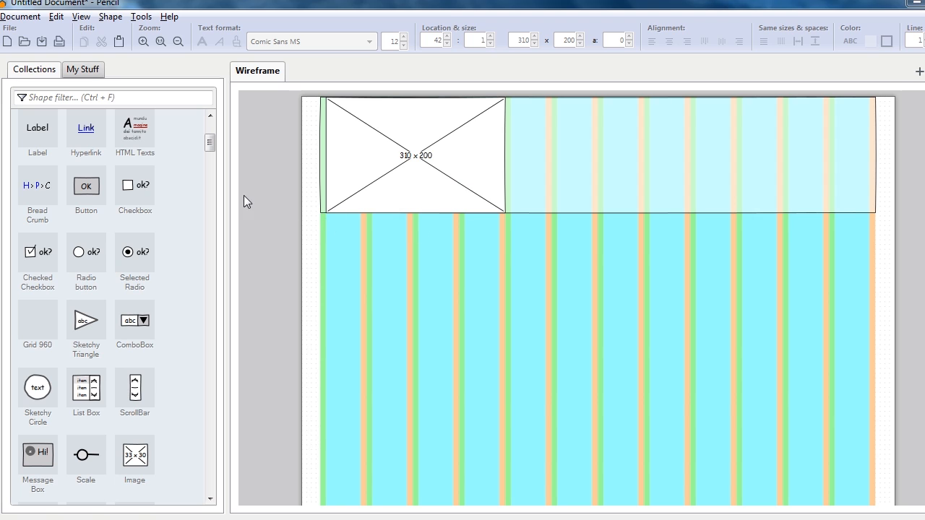
# - Add a Label at about 182, 39 above the centre of the image placeholder and set its text to LOGO
pyautogui.moveTo(36, 139); pyautogui.dragTo(418, 128)
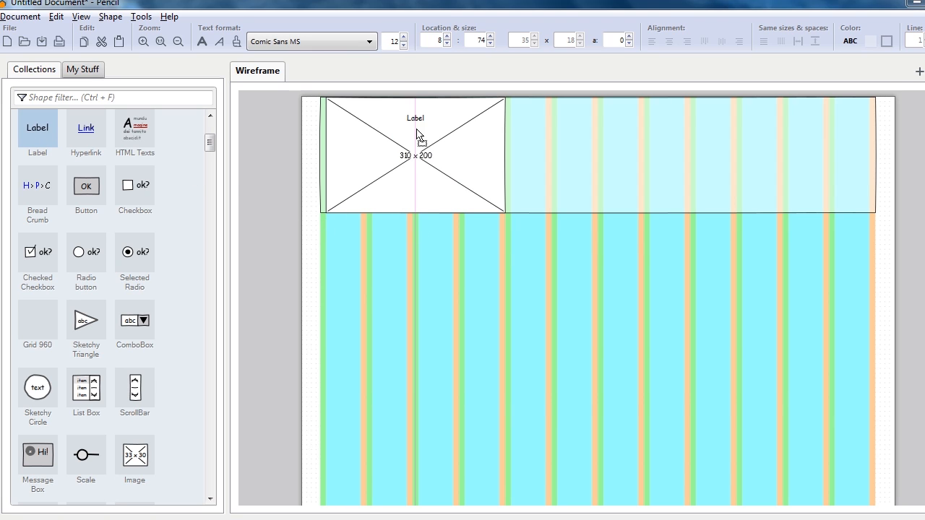
pyautogui.doubleClick(415, 116)
pyautogui.press('BackSpace')
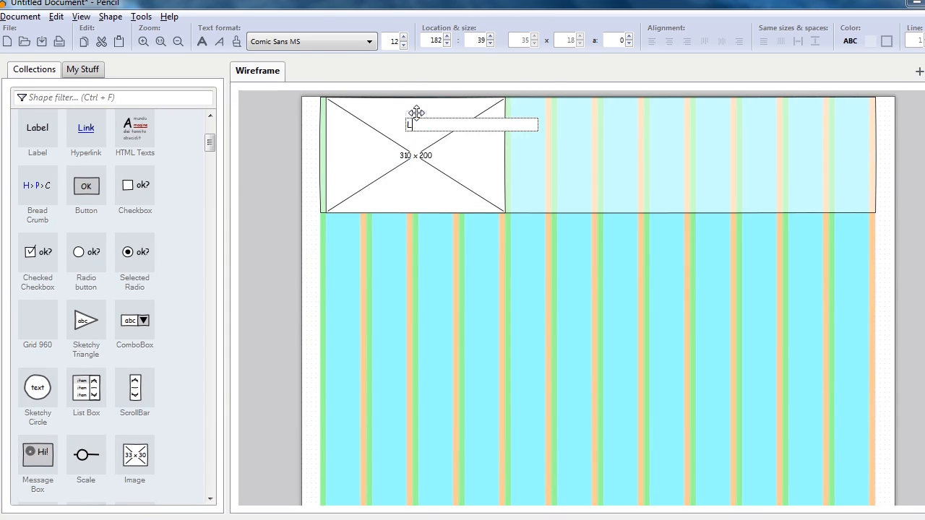
pyautogui.click(416, 113)
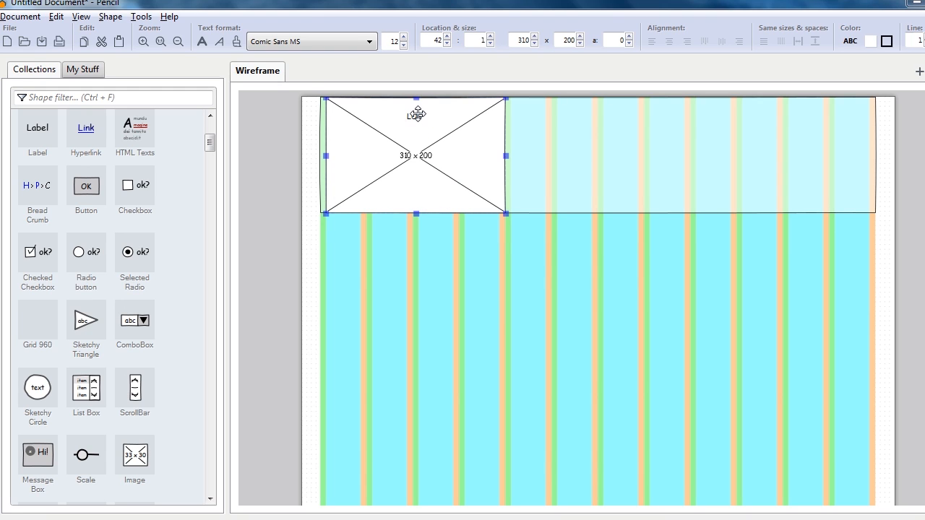
pyautogui.doubleClick(425, 124)
pyautogui.click(427, 125)
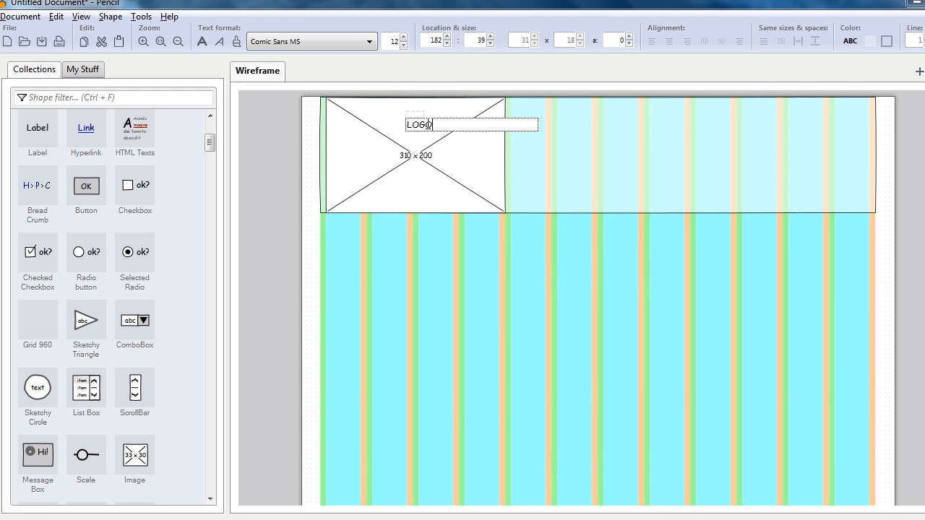
pyautogui.press('Return')
pyautogui.click(603, 180)
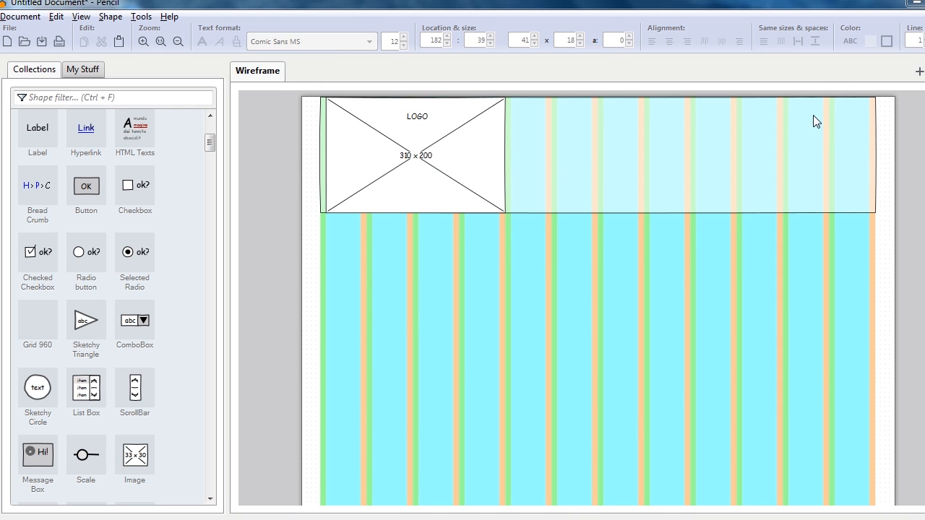
# - Add a Text Field at about 652, 42 and a Button at about 891, 26 in the header's upper right area
pyautogui.moveTo(210, 139); pyautogui.dragTo(210, 133)
pyautogui.moveTo(87, 180); pyautogui.dragTo(732, 126)
pyautogui.moveTo(87, 309); pyautogui.dragTo(843, 121)
# - Set the vertical location of both the button and the text field to 30
pyautogui.scroll(2, 842, 122)
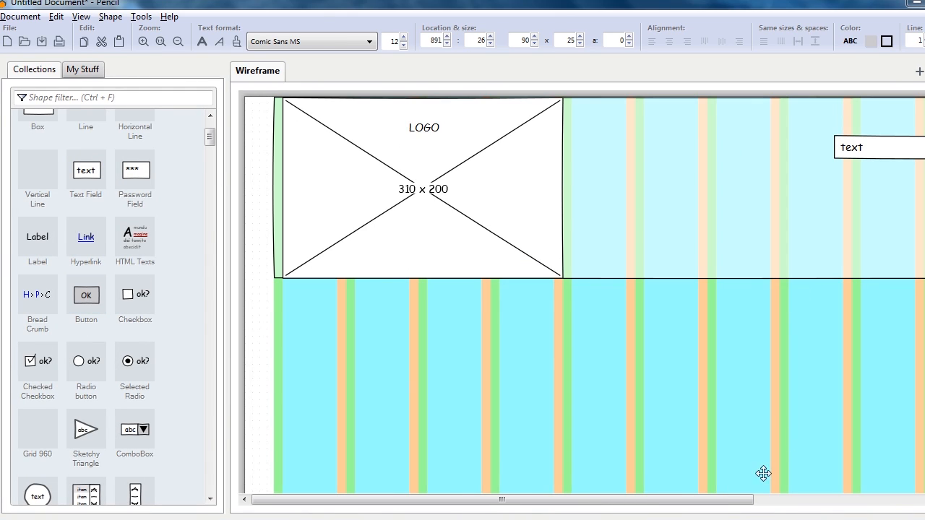
pyautogui.moveTo(723, 500); pyautogui.dragTo(913, 500)
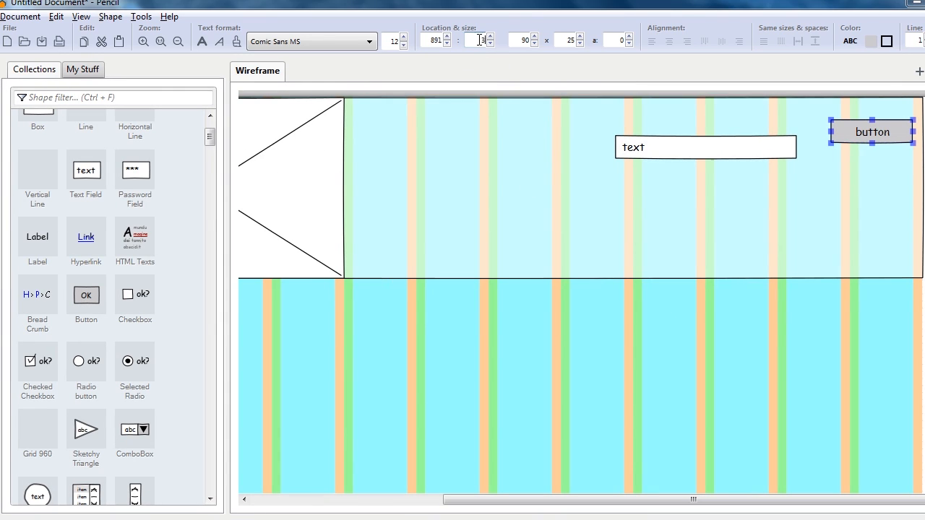
pyautogui.click(584, 136)
pyautogui.click(698, 149)
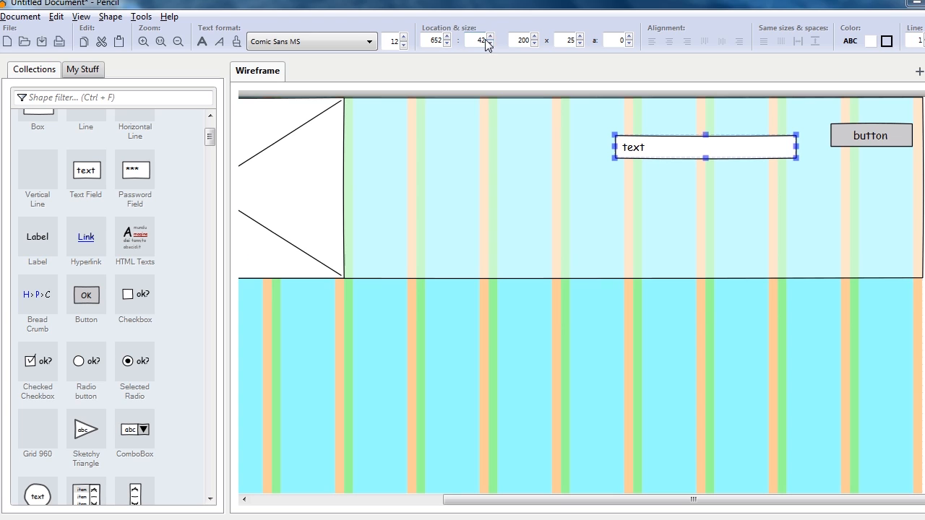
pyautogui.write('30')
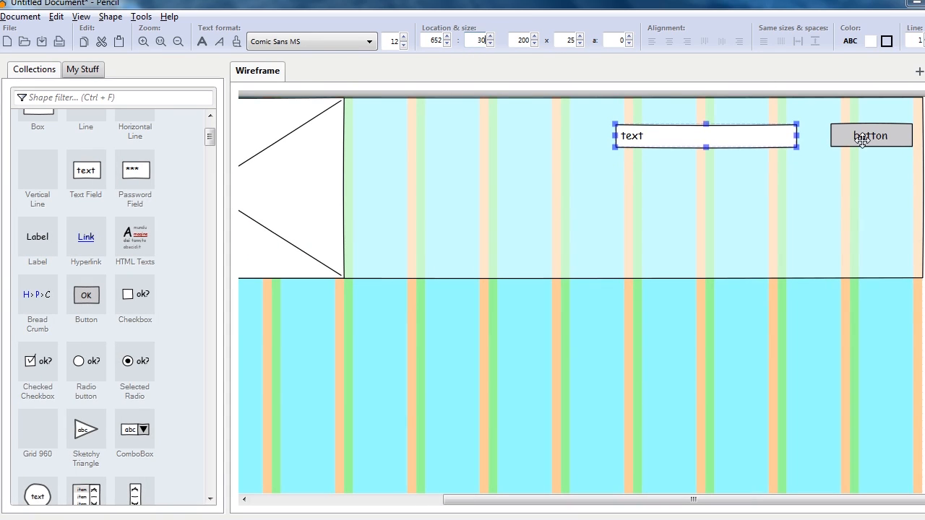
# - Narrow the button from its left side to a width of about 67 and change its text to Search
pyautogui.click(882, 135)
pyautogui.moveTo(831, 136); pyautogui.dragTo(852, 136)
pyautogui.doubleClick(887, 135)
pyautogui.write('Se')
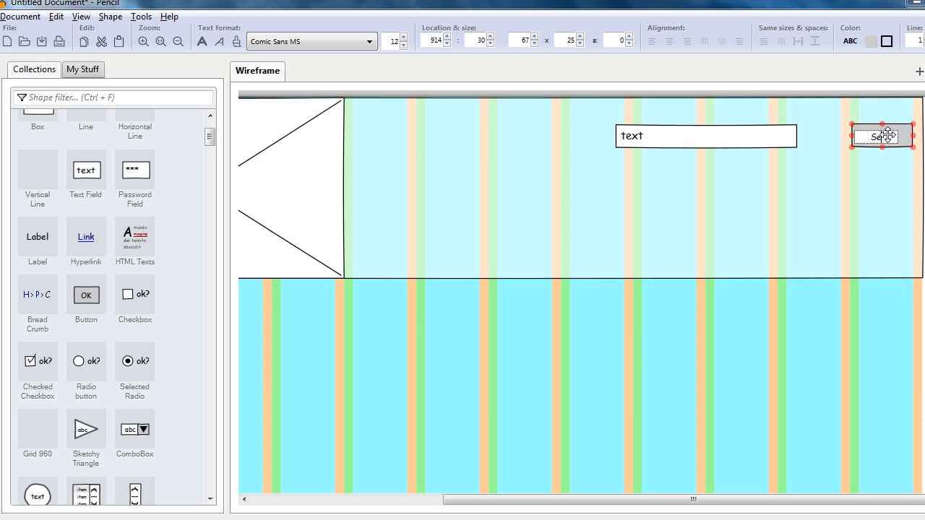
pyautogui.write('s')
pyautogui.press('Return')
# - Move the text field next to the Search button, narrow it to about 146 and change its text to input
pyautogui.moveTo(694, 132); pyautogui.dragTo(737, 142)
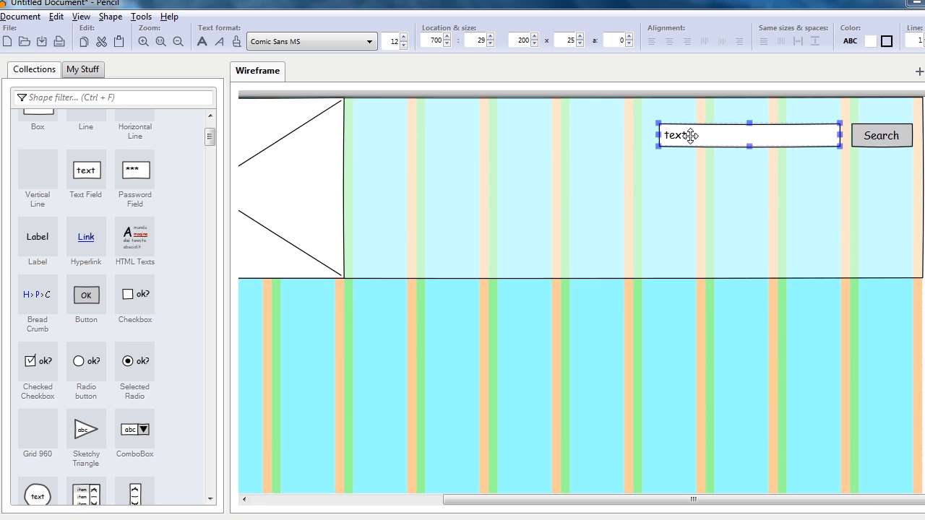
pyautogui.moveTo(661, 138); pyautogui.dragTo(708, 133)
pyautogui.doubleClick(724, 135)
pyautogui.write('input')
pyautogui.click(610, 217)
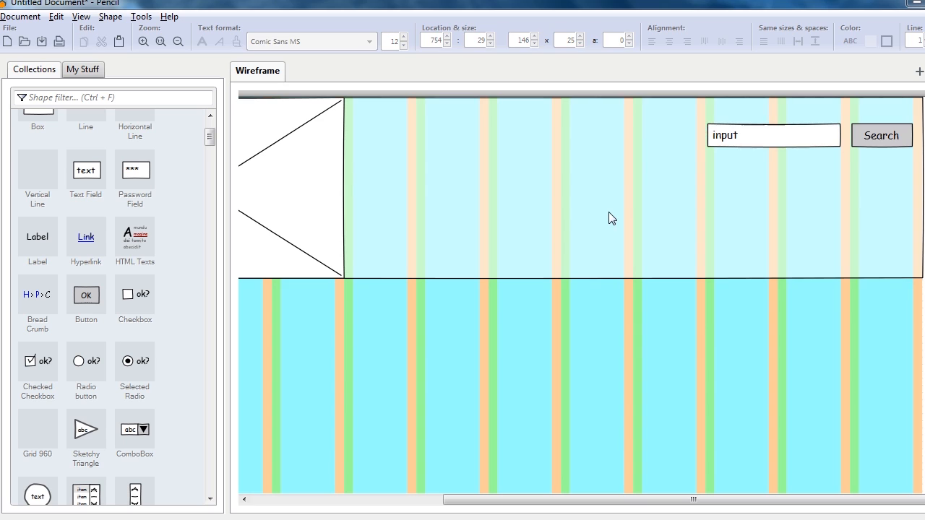
# - Add a Hyperlink near the header's lower edge at about 519, 161 and set its text to About
pyautogui.scroll(-1, 608, 212)
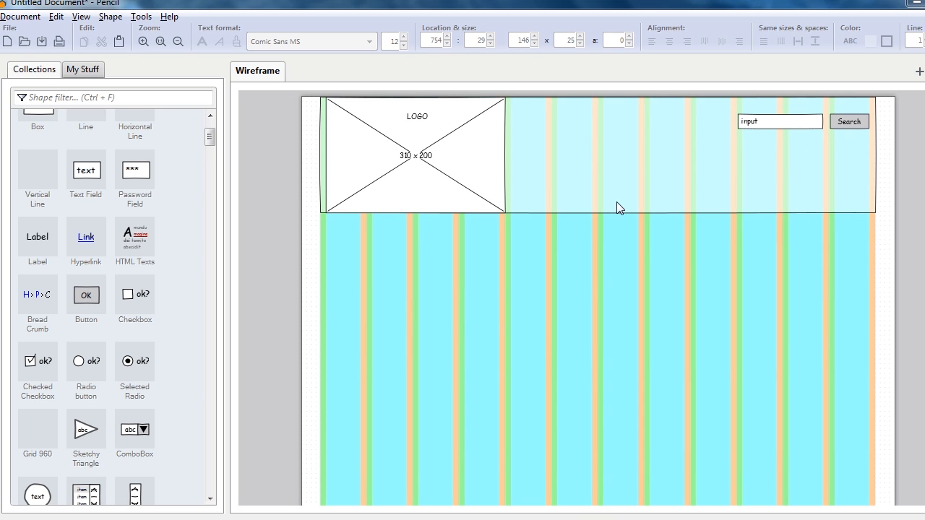
pyautogui.moveTo(86, 237); pyautogui.dragTo(617, 196)
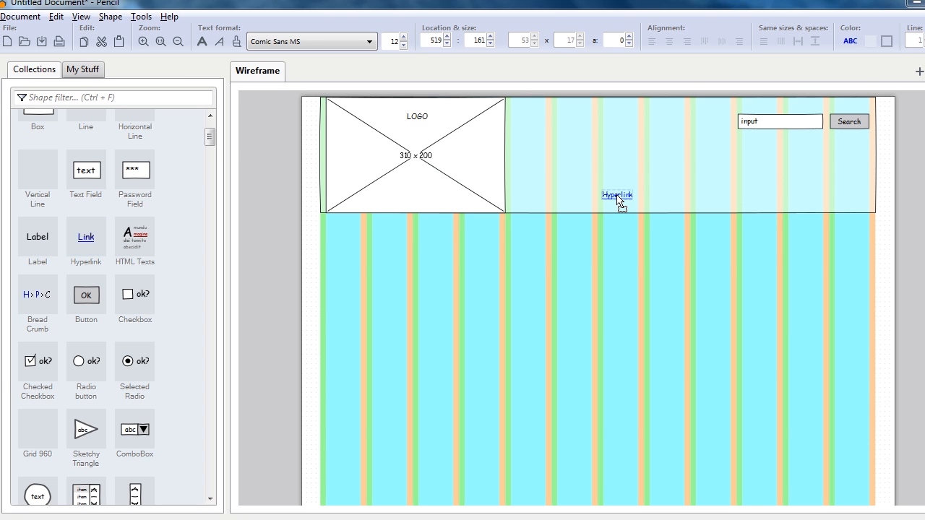
pyautogui.scroll(2, 617, 196)
pyautogui.moveTo(699, 500); pyautogui.dragTo(852, 499)
pyautogui.doubleClick(564, 249)
pyautogui.write('A')
pyautogui.press('Return')
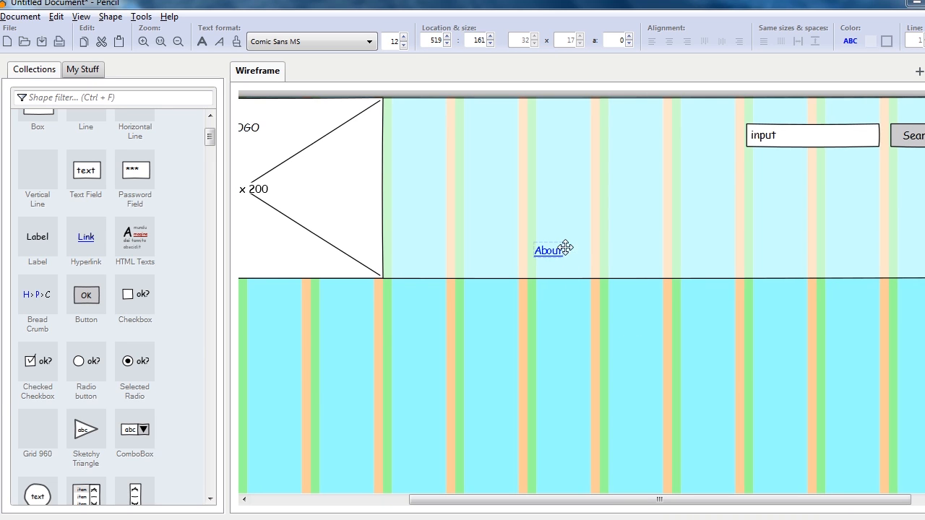
# - Add a Hyperlink beside the About link at about 597, 161 and set its text to Band One
pyautogui.moveTo(86, 239); pyautogui.dragTo(630, 254)
pyautogui.doubleClick(629, 252)
pyautogui.write('Band One')
pyautogui.press('Return')
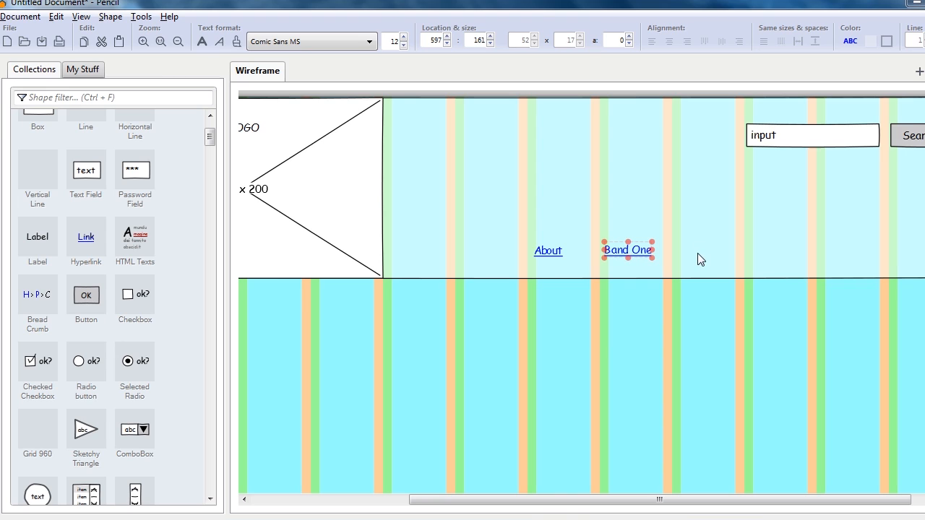
# - Duplicate the Band One link to about 673, 161 and change the copy's text to Band Two
pyautogui.moveTo(633, 250); pyautogui.dragTo(703, 250)
pyautogui.doubleClick(697, 250)
pyautogui.click(712, 252)
pyautogui.press('BackSpace')
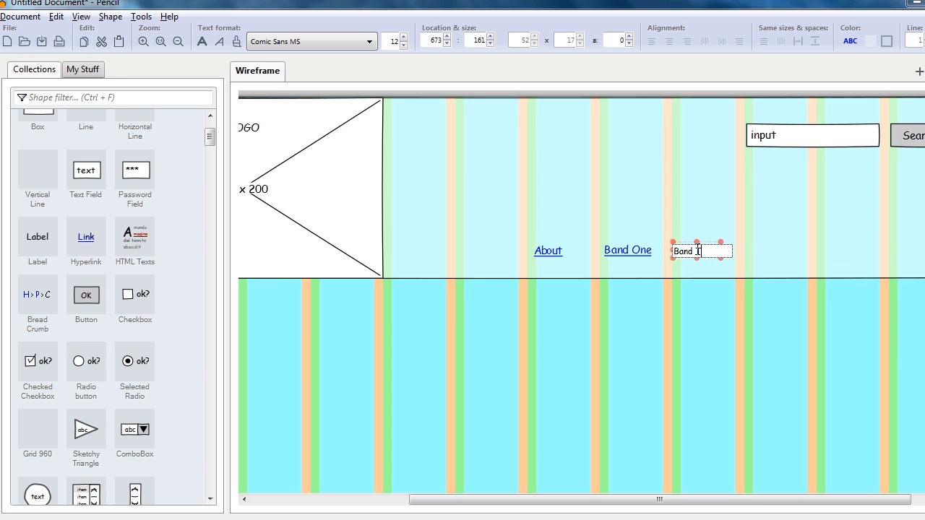
pyautogui.press('Return')
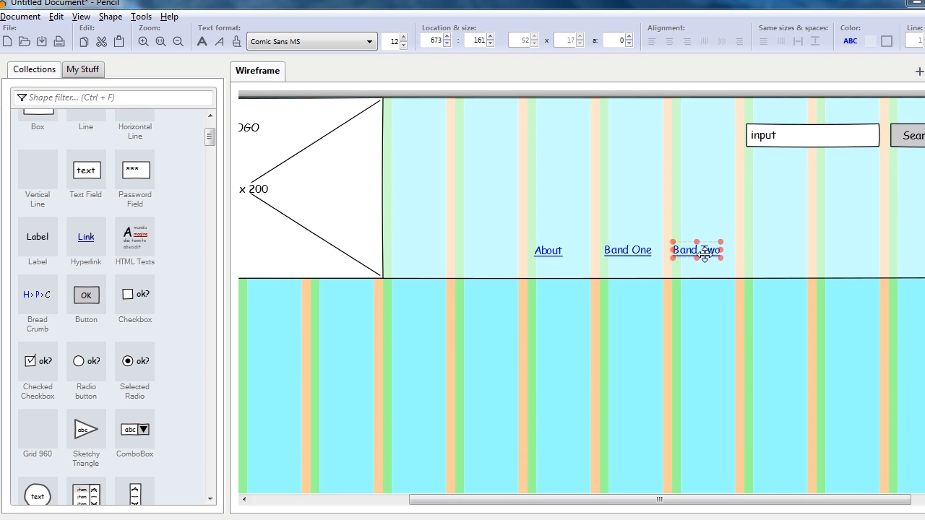
# - Duplicate the Band Two link to about 754, 161 and change the copy's text to Band Three
pyautogui.moveTo(705, 253); pyautogui.dragTo(778, 250)
pyautogui.doubleClick(791, 250)
pyautogui.click(790, 251)
pyautogui.press('BackSpace')
pyautogui.press('BackSpace')
pyautogui.write('hree')
pyautogui.press('Return')
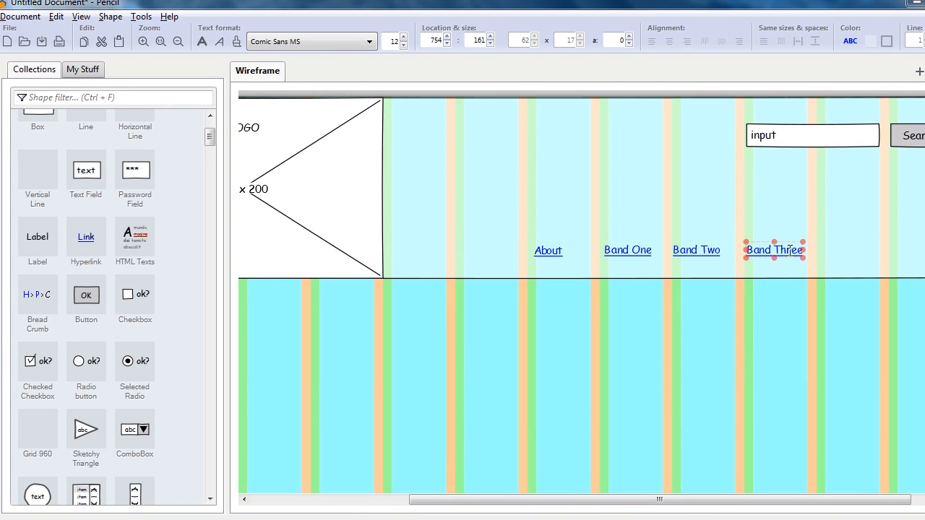
# - Duplicate the Band Three link to about 834, 161 and change the copy's text to Band Four
pyautogui.moveTo(790, 250); pyautogui.dragTo(851, 252)
pyautogui.doubleClick(847, 251)
pyautogui.write('Four')
pyautogui.press('Return')
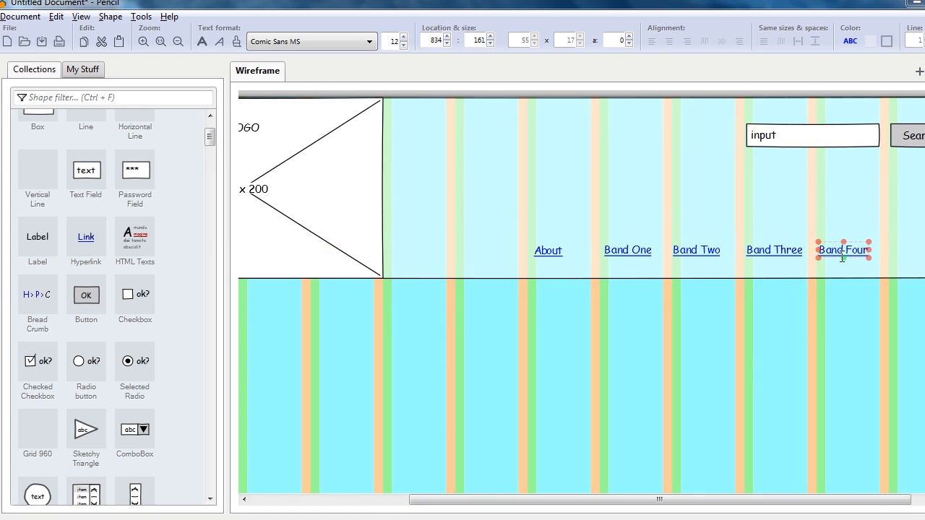
# - Duplicate the Band Four link to about 915, 161 and change the copy's text to Contact Us
pyautogui.moveTo(851, 250)
pyautogui.mouseDown()
pyautogui.moveTo(871, 250)
pyautogui.moveTo(833, 249)
pyautogui.moveTo(836, 205)
pyautogui.moveTo(866, 209)
pyautogui.moveTo(924, 245)
pyautogui.moveTo(842, 253)
pyautogui.mouseUp()
pyautogui.doubleClick(918, 251)
pyautogui.write('Con')
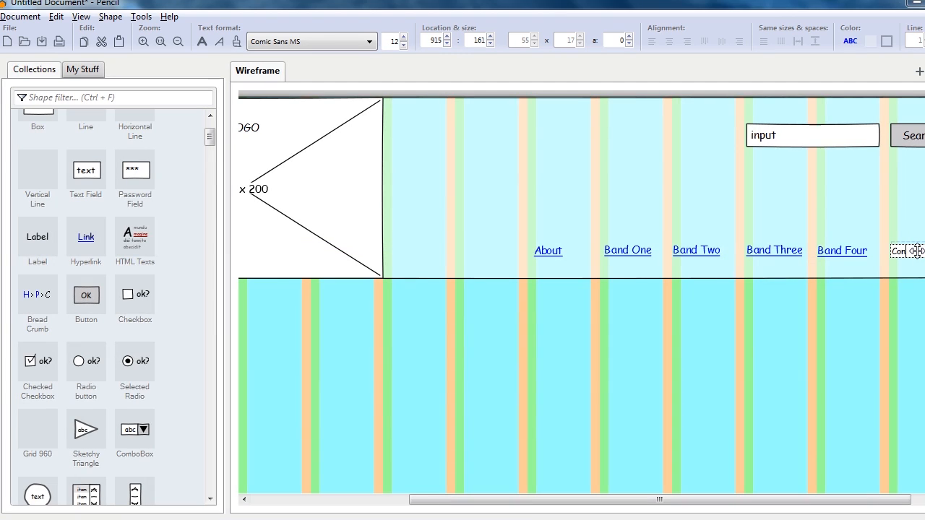
pyautogui.write('ta')
pyautogui.click(763, 379)
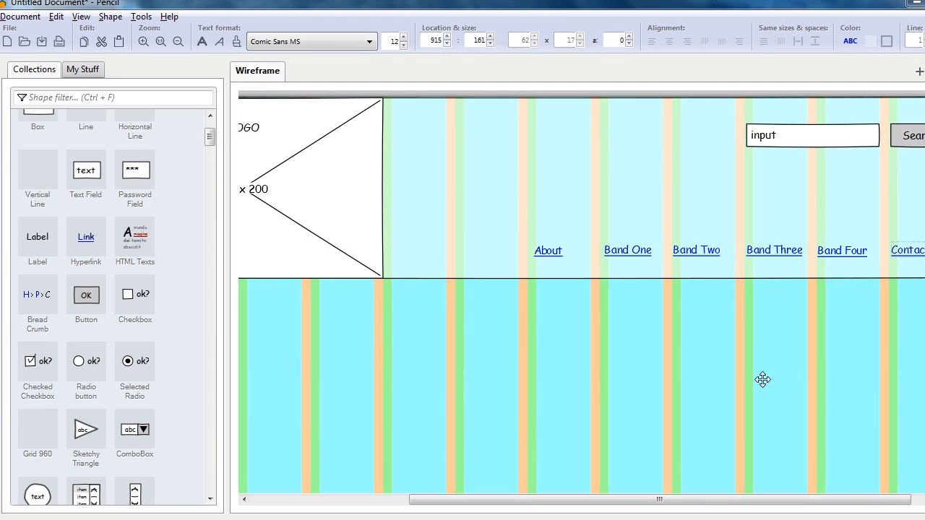
pyautogui.hotkey('ctrl', '-')
pyautogui.hotkey('ctrl', '-')
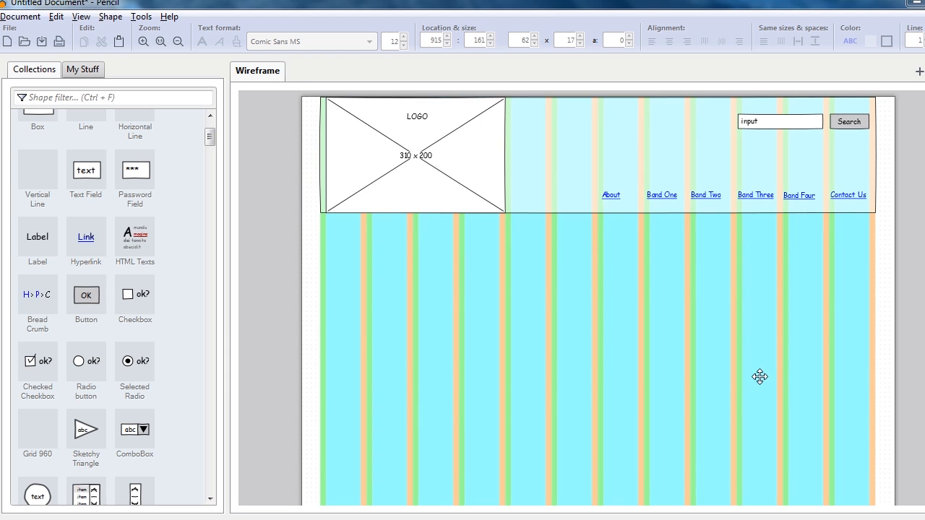
# - Save the document as wireframe in the WireFrame folder
pyautogui.click(41, 42)
pyautogui.write('wireframe')
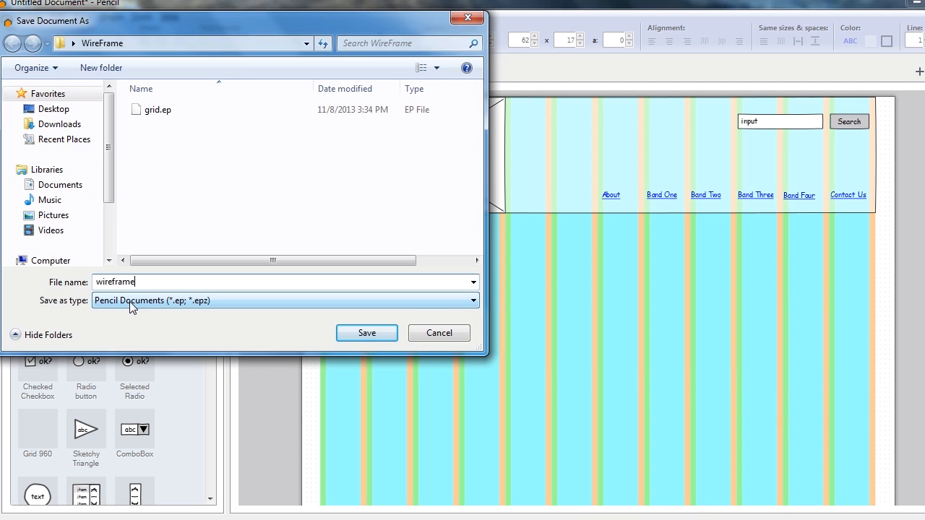
pyautogui.press('Return')
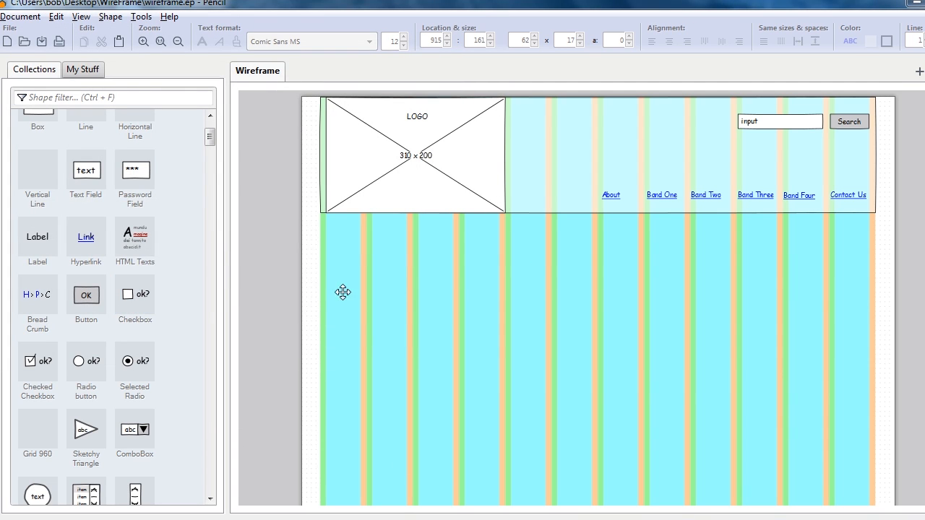
# - Add a 960 × 150 box below the header at 32, 220 and make its white fill semi-transparent
pyautogui.scroll(2, 210, 137)
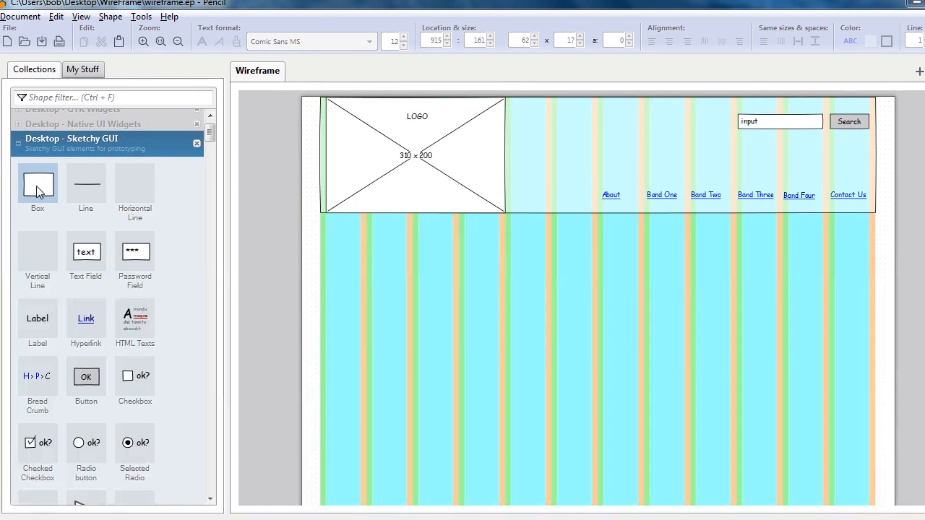
pyautogui.moveTo(37, 185); pyautogui.dragTo(382, 310)
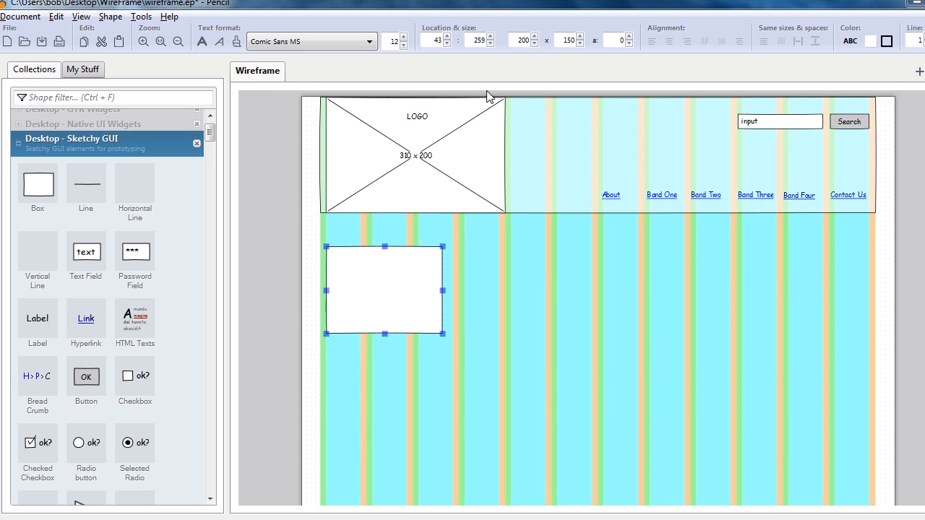
pyautogui.moveTo(527, 45); pyautogui.dragTo(513, 44)
pyautogui.write('960')
pyautogui.press('Return')
pyautogui.moveTo(431, 306); pyautogui.dragTo(425, 284)
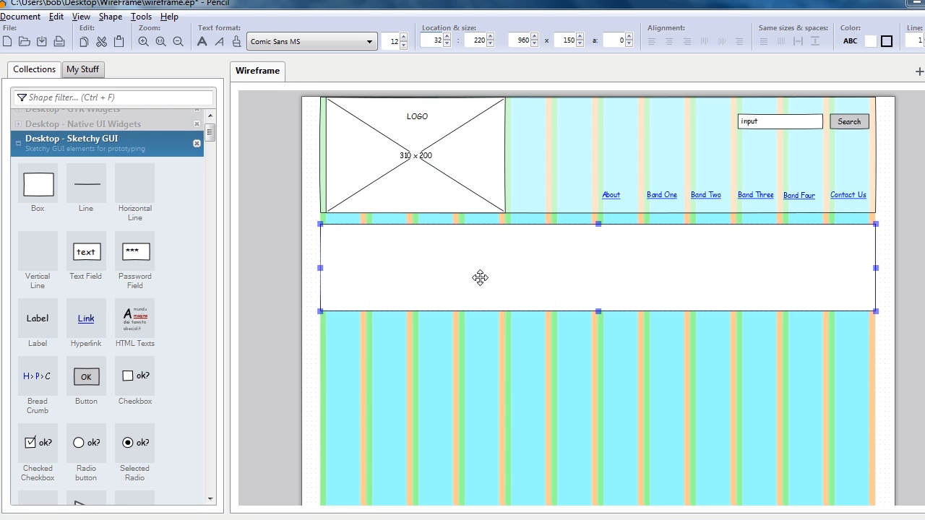
pyautogui.click(871, 40)
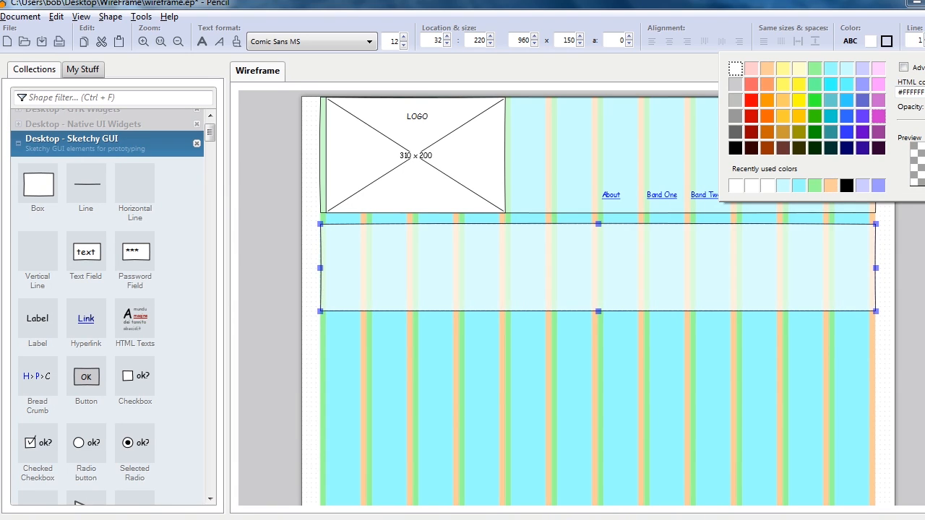
pyautogui.click(285, 262)
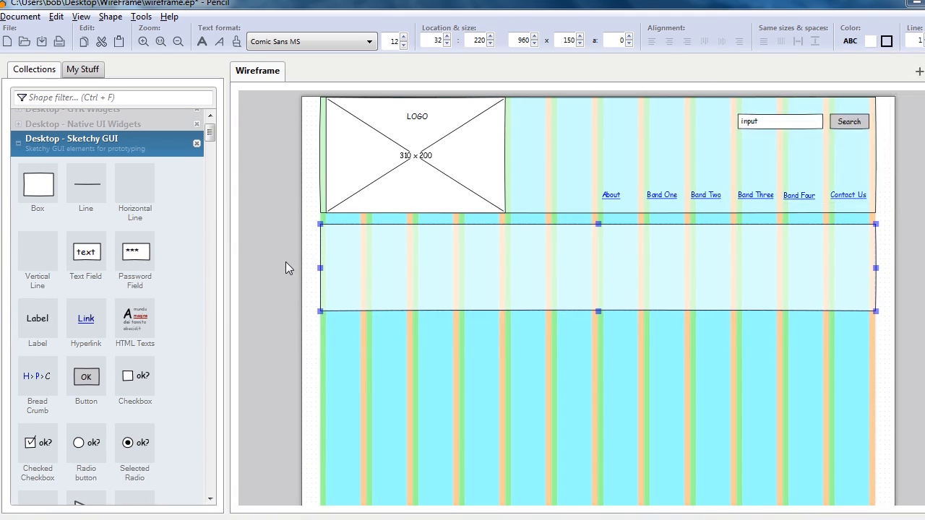
# - Copy the semi-transparent box and stack three pasted copies beneath it, placing the lowest at about 31, 725
pyautogui.click(359, 370)
pyautogui.hotkey('ctrl', '-')
pyautogui.hotkey('ctrl', '-')
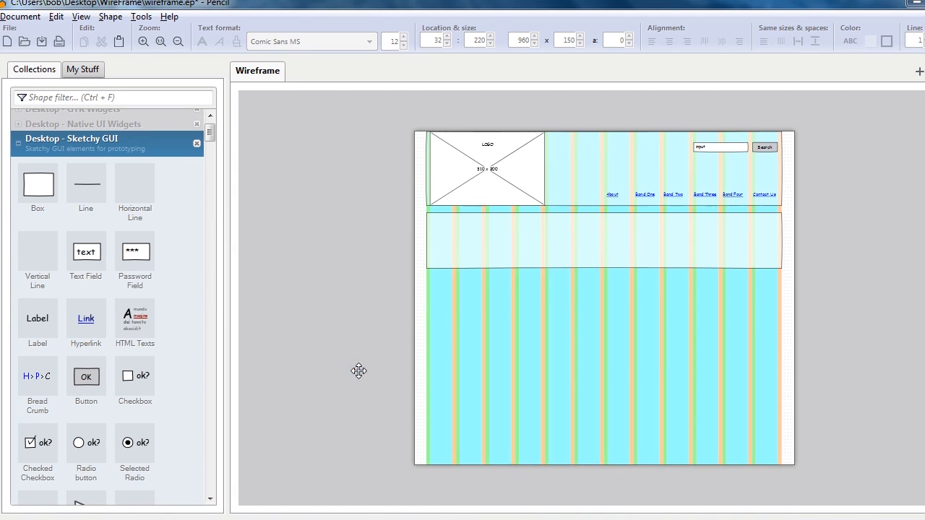
pyautogui.click(559, 238)
pyautogui.hotkey('ctrl', 'c')
pyautogui.hotkey('ctrl', 'v')
pyautogui.moveTo(559, 238); pyautogui.dragTo(561, 316)
pyautogui.hotkey('ctrl', 'v')
pyautogui.moveTo(562, 268); pyautogui.dragTo(562, 389)
pyautogui.hotkey('ctrl', 'v')
pyautogui.moveTo(559, 281); pyautogui.dragTo(557, 434)
# - Lock the first content box directly below the header
pyautogui.hotkey('ctrl', '+')
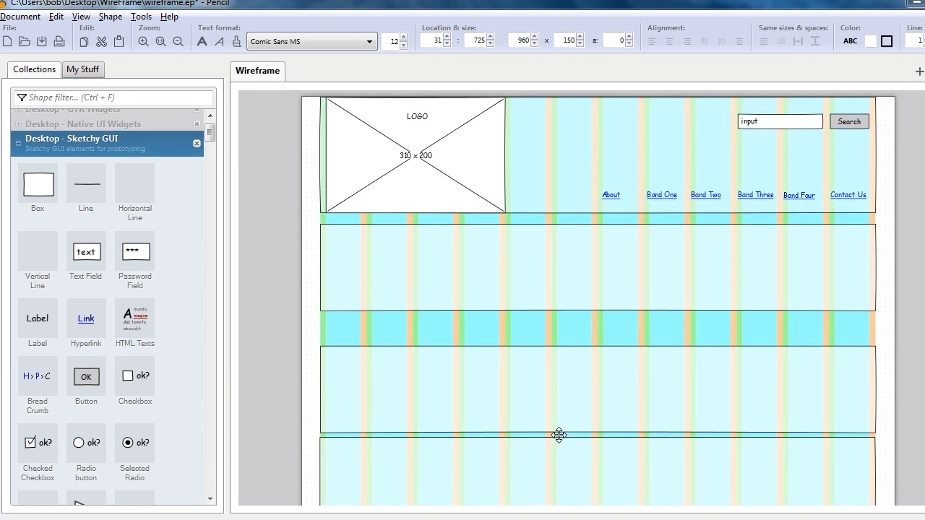
pyautogui.doubleClick(532, 253)
pyautogui.click(305, 269)
pyautogui.click(353, 258)
pyautogui.rightClick(355, 258)
pyautogui.click(415, 325)
# - Move the second content box up to 32, 390 and lock it
pyautogui.moveTo(440, 366); pyautogui.dragTo(438, 344)
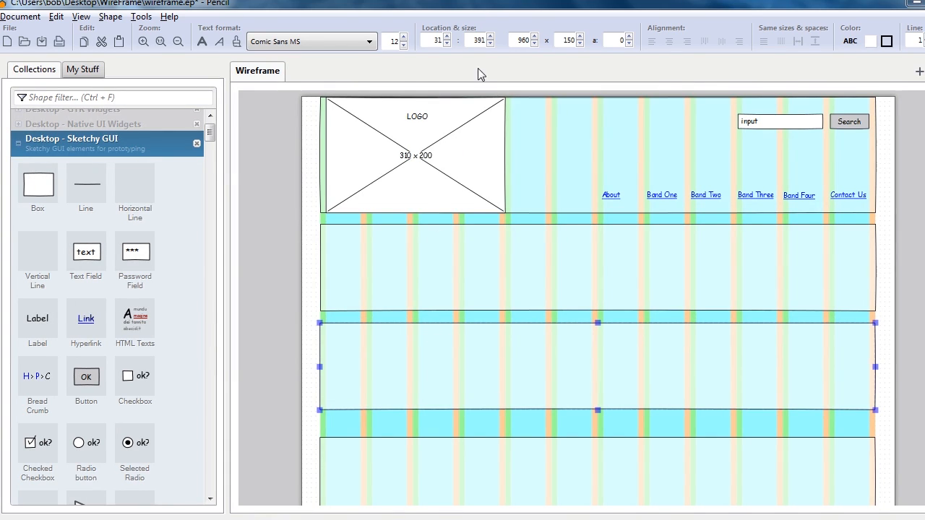
pyautogui.moveTo(481, 40); pyautogui.dragTo(486, 41)
pyautogui.moveTo(447, 369); pyautogui.dragTo(407, 378)
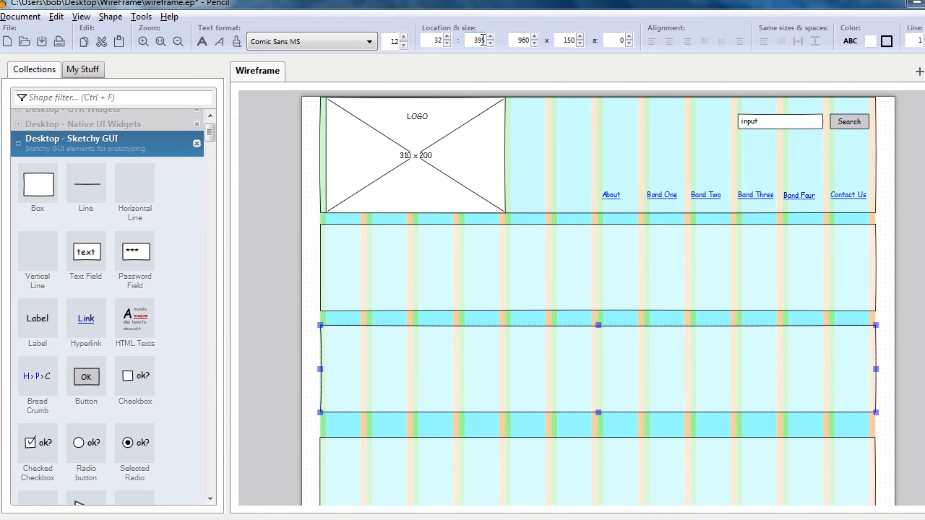
pyautogui.press('BackSpace')
pyautogui.write('0')
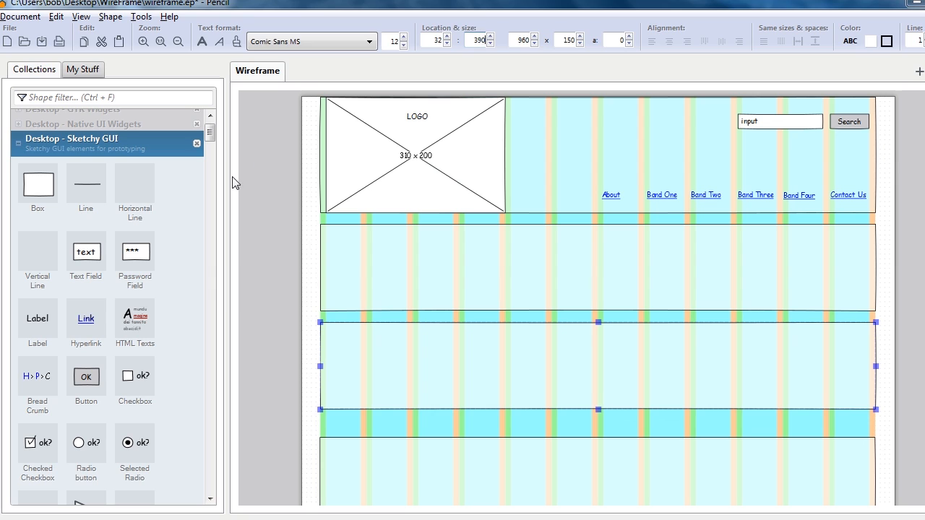
pyautogui.click(269, 259)
pyautogui.click(440, 382)
pyautogui.rightClick(441, 382)
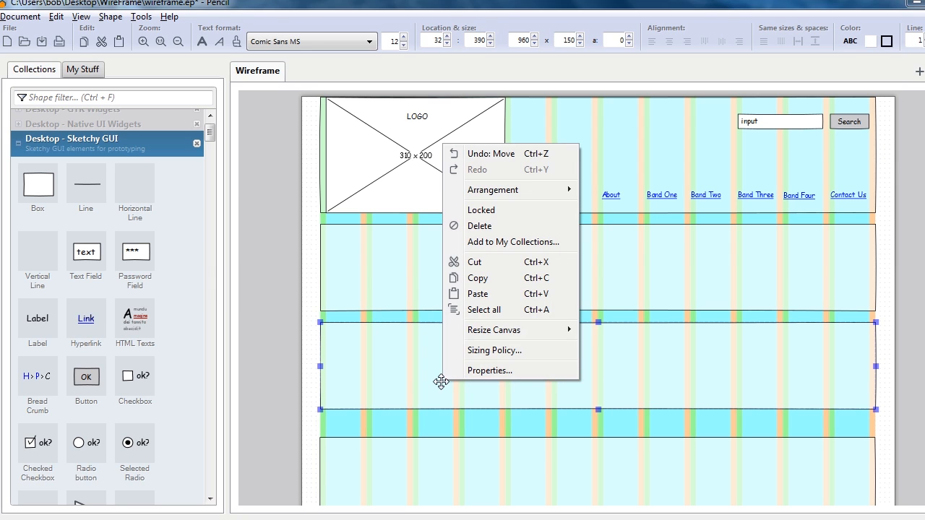
pyautogui.click(485, 211)
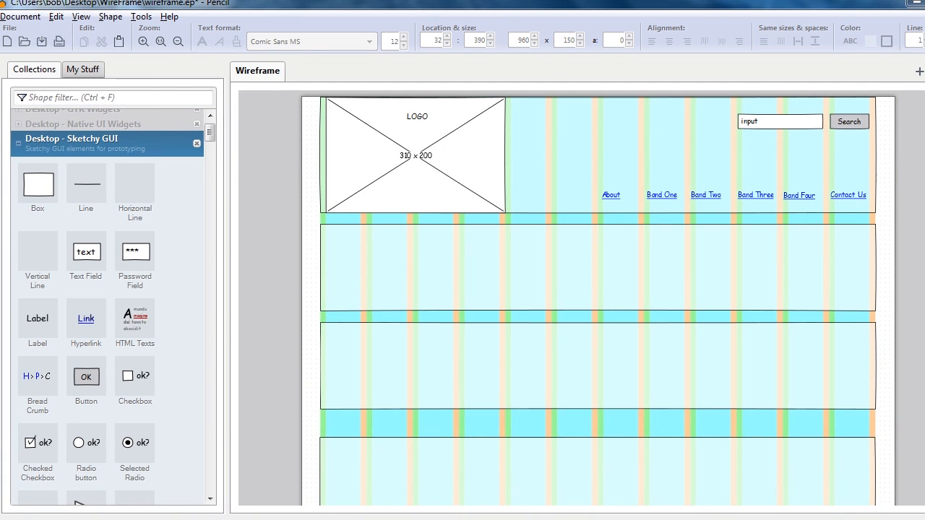
# - Move the third content box to 32, 560 and lock it
pyautogui.scroll(-3, 582, 361)
pyautogui.moveTo(583, 361); pyautogui.dragTo(581, 345)
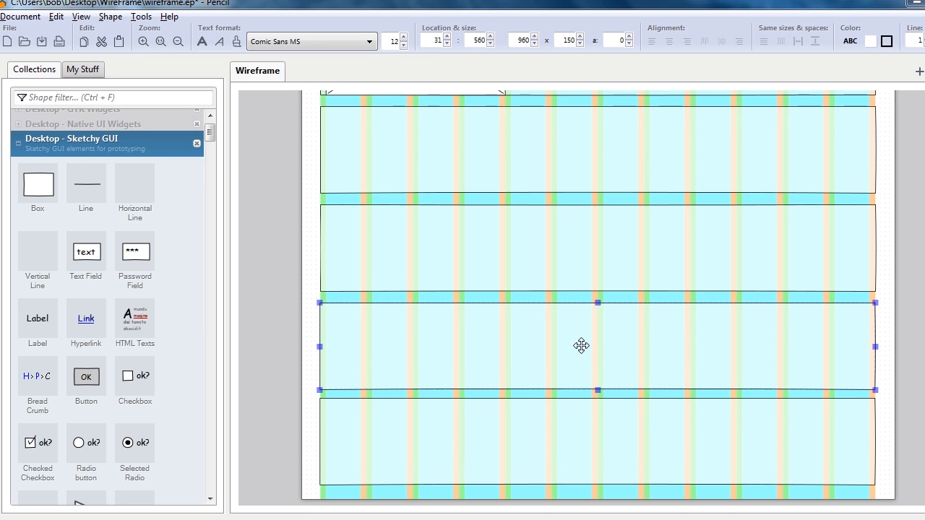
pyautogui.rightClick(581, 345)
pyautogui.click(442, 39)
pyautogui.click(276, 238)
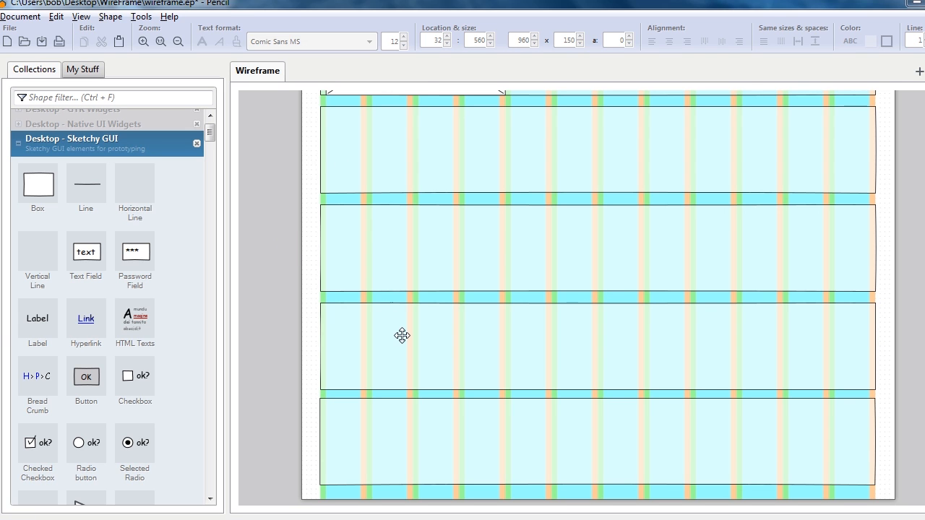
pyautogui.rightClick(402, 335)
pyautogui.click(454, 166)
# - Move the fourth content box to 32, 730 and lock it
pyautogui.click(441, 440)
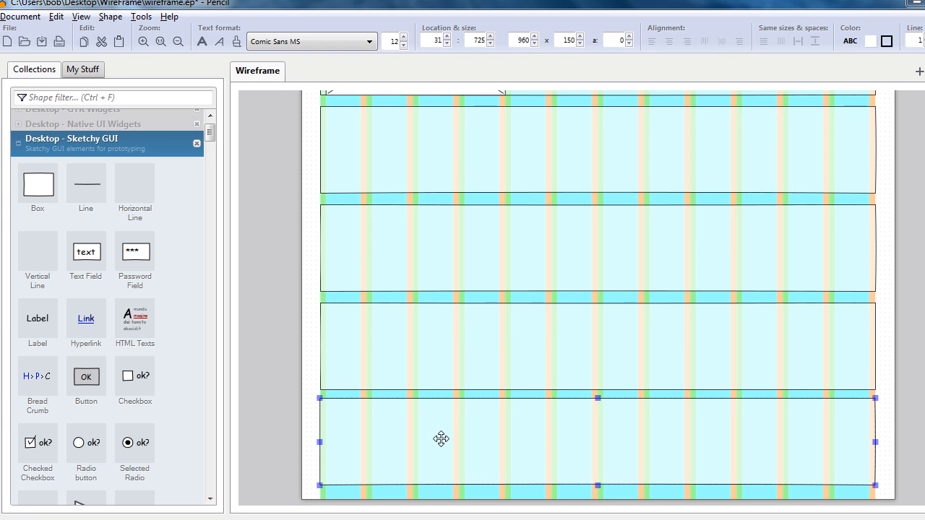
pyautogui.moveTo(441, 440); pyautogui.dragTo(440, 443)
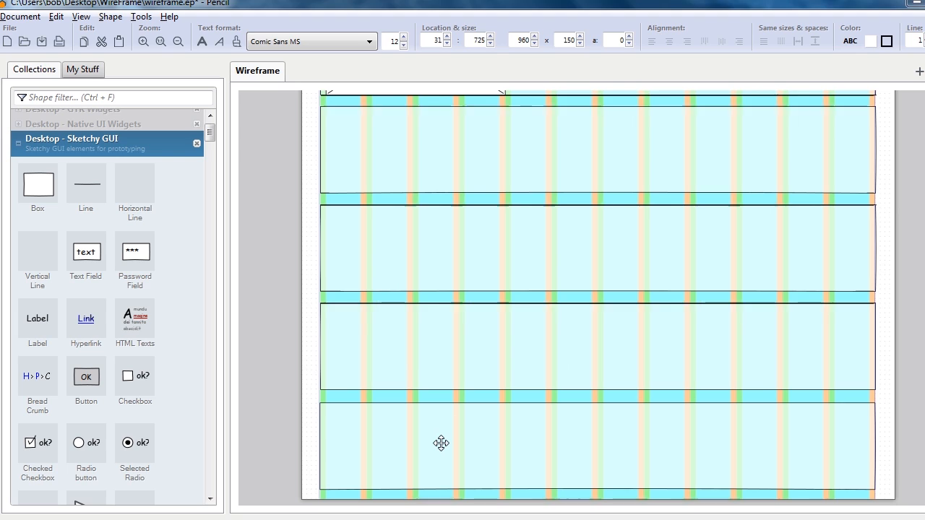
pyautogui.rightClick(441, 443)
pyautogui.click(441, 443)
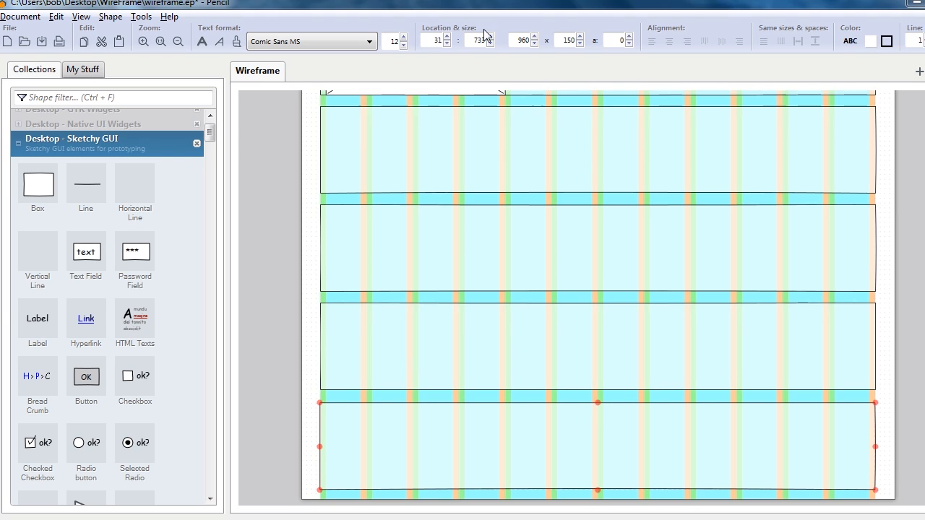
pyautogui.write('0')
pyautogui.moveTo(437, 41); pyautogui.dragTo(440, 41)
pyautogui.write('2')
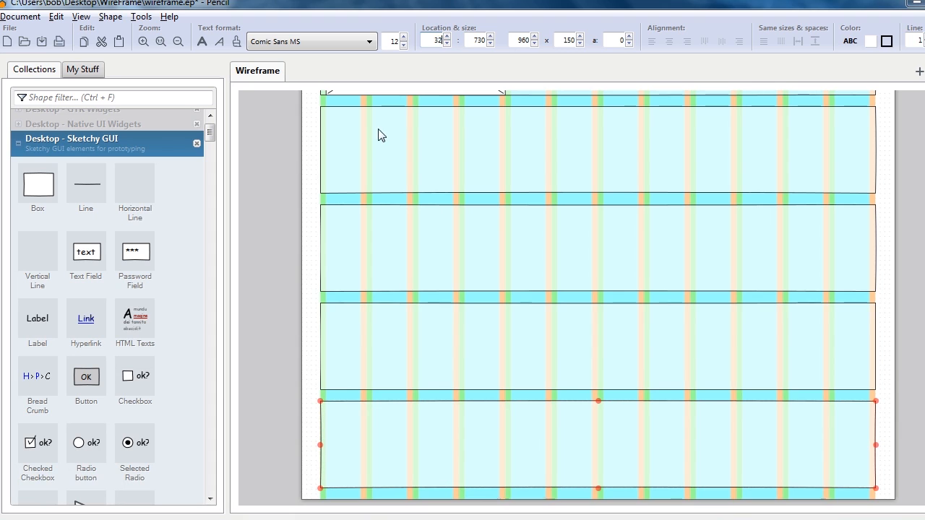
pyautogui.rightClick(443, 439)
pyautogui.click(483, 267)
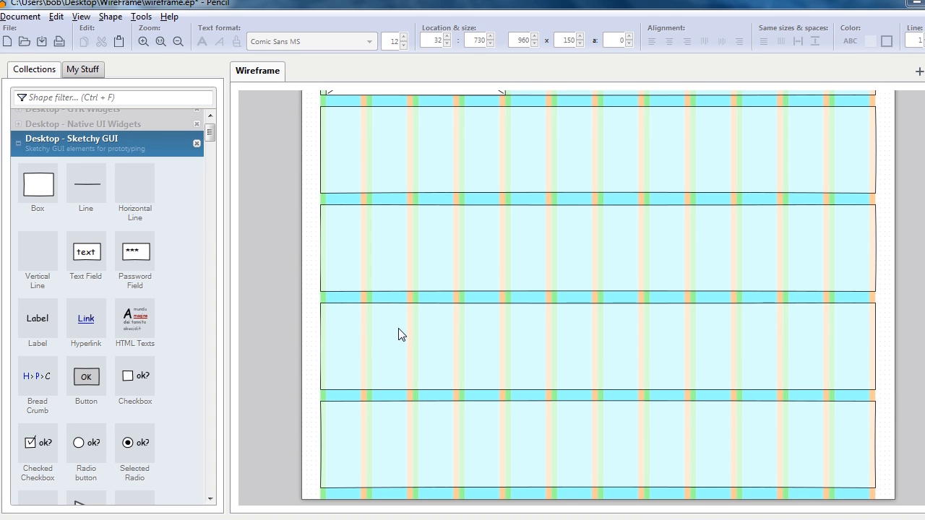
# - Add an image placeholder to the first content box, size it to 230 × 130 and place it at 42, 230
pyautogui.scroll(3, 598, 289)
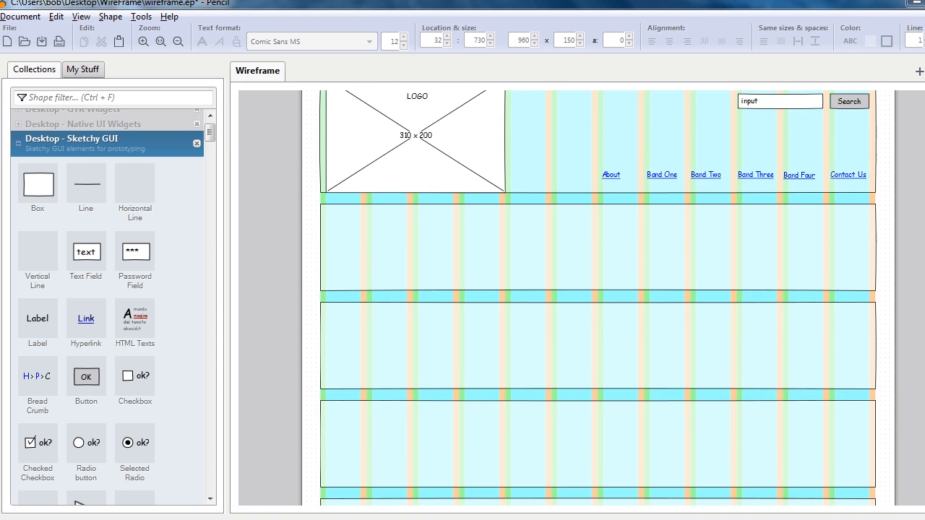
pyautogui.scroll(1, 599, 289)
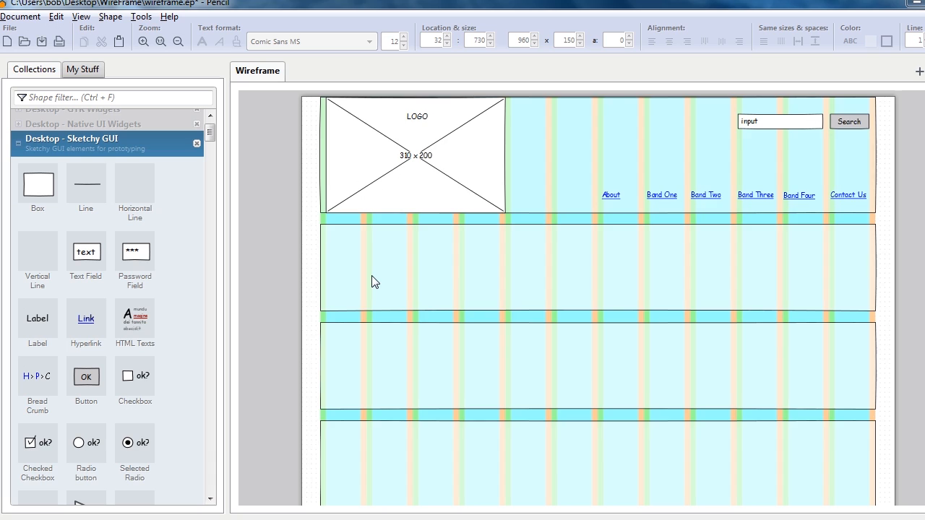
pyautogui.keyDown('ctrl'); pyautogui.scroll(1, 375, 282); pyautogui.keyUp('ctrl')
pyautogui.moveTo(210, 498); pyautogui.dragTo(211, 499)
pyautogui.moveTo(138, 427); pyautogui.dragTo(325, 311)
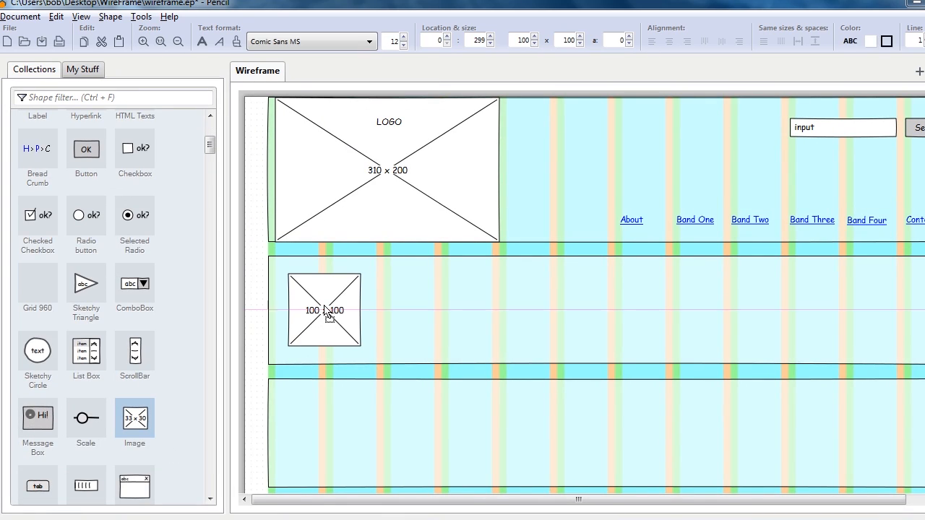
pyautogui.doubleClick(515, 40)
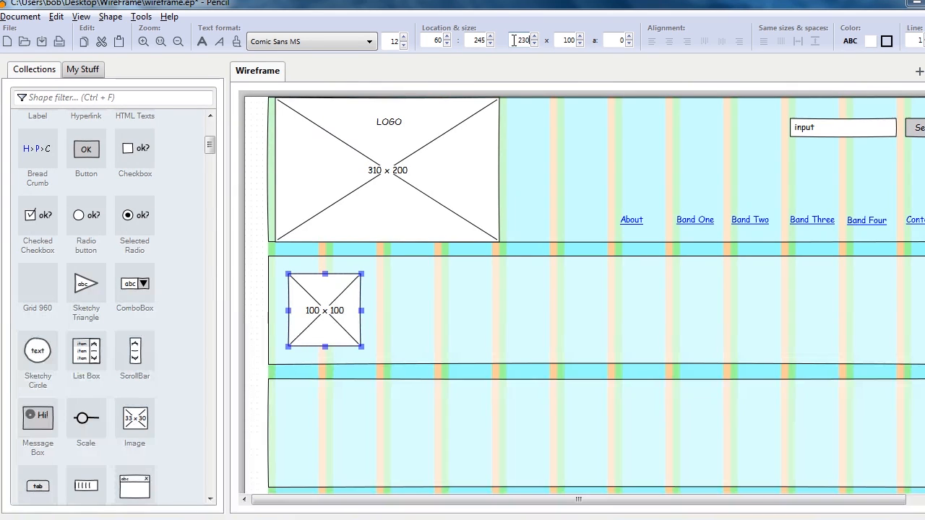
pyautogui.click(570, 41)
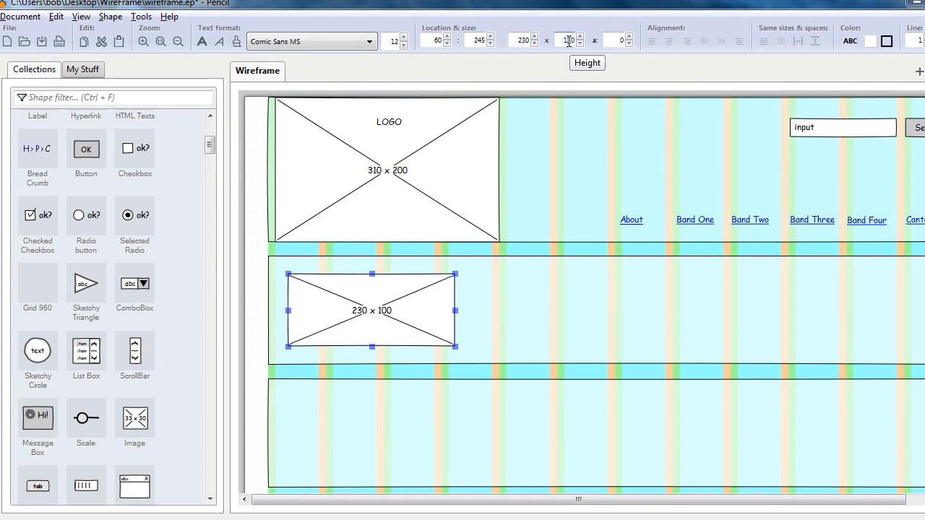
pyautogui.press('Return')
pyautogui.moveTo(372, 305); pyautogui.dragTo(369, 303)
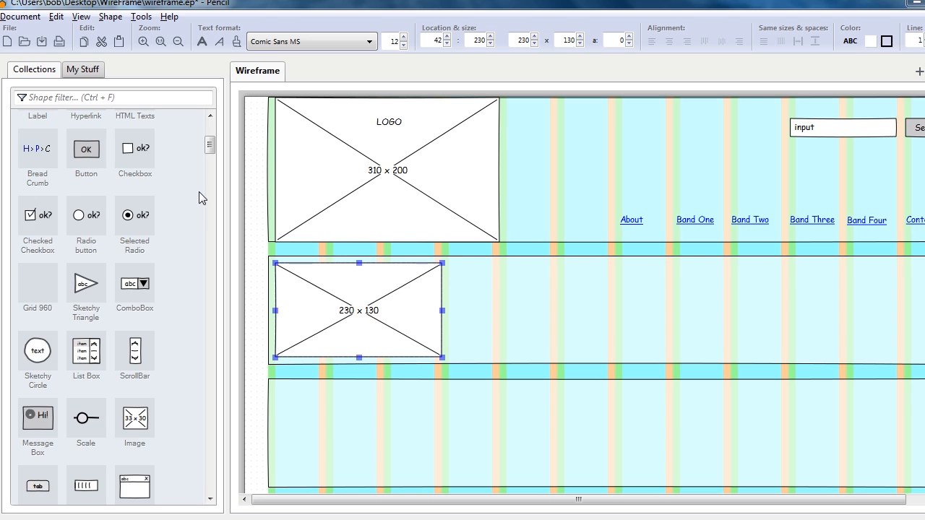
# - Add a label reading BAND 1 LOGO near the top of the 230 × 130 image placeholder, at about 125, 252
pyautogui.click(210, 116)
pyautogui.click(211, 117)
pyautogui.moveTo(38, 153); pyautogui.dragTo(352, 292)
pyautogui.doubleClick(356, 283)
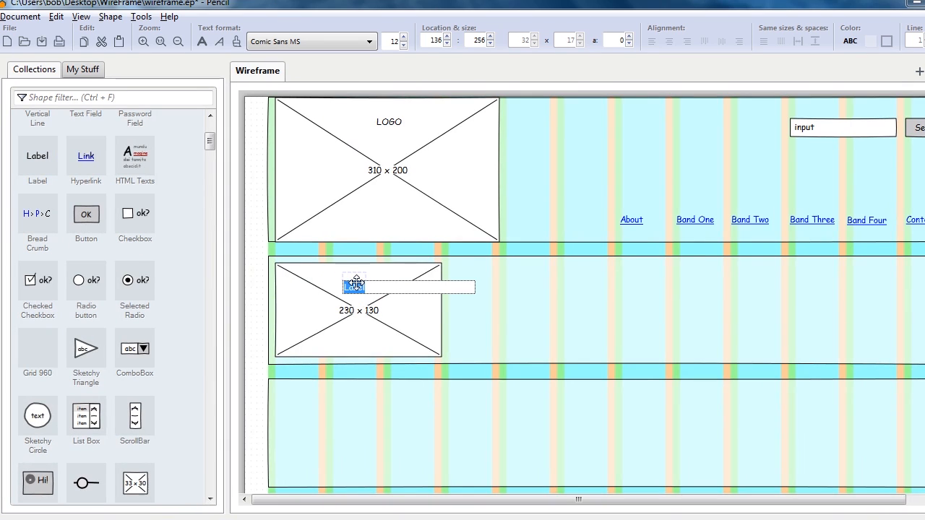
pyautogui.write('BAND 1 LOGO')
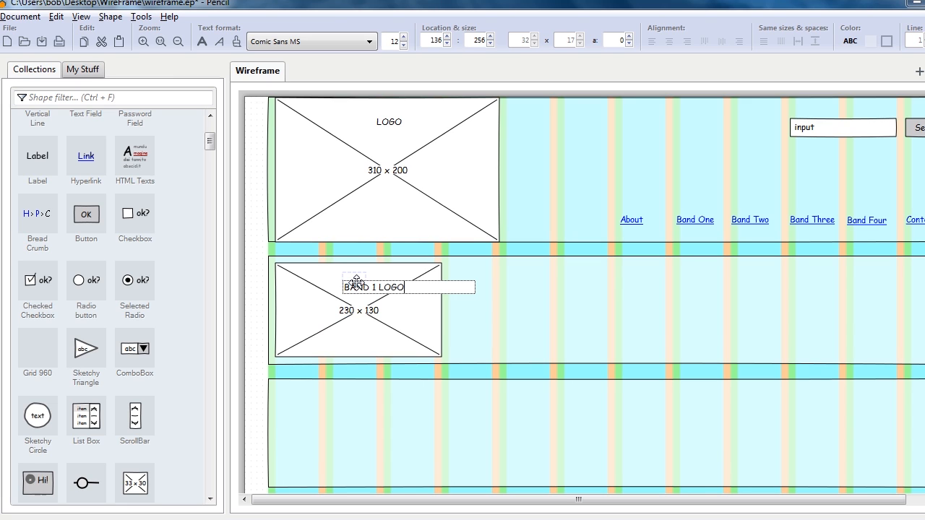
pyautogui.press('Return')
pyautogui.moveTo(368, 283); pyautogui.dragTo(360, 278)
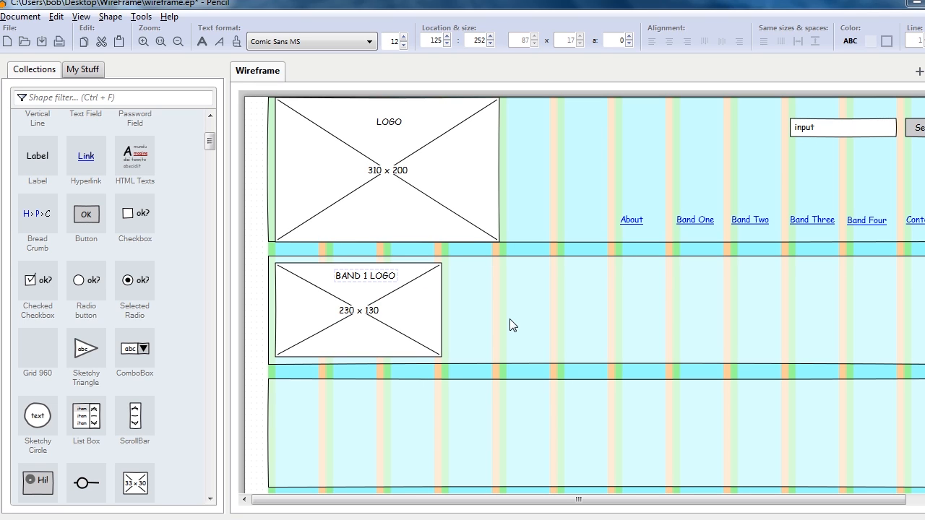
# - Add a sketchy circle beside the band logo, flatten it to about 150 × 104 and place it at about 278, 243
pyautogui.moveTo(30, 412)
pyautogui.mouseDown()
pyautogui.moveTo(45, 432)
pyautogui.moveTo(549, 300)
pyautogui.moveTo(505, 326)
pyautogui.moveTo(501, 318)
pyautogui.mouseUp()
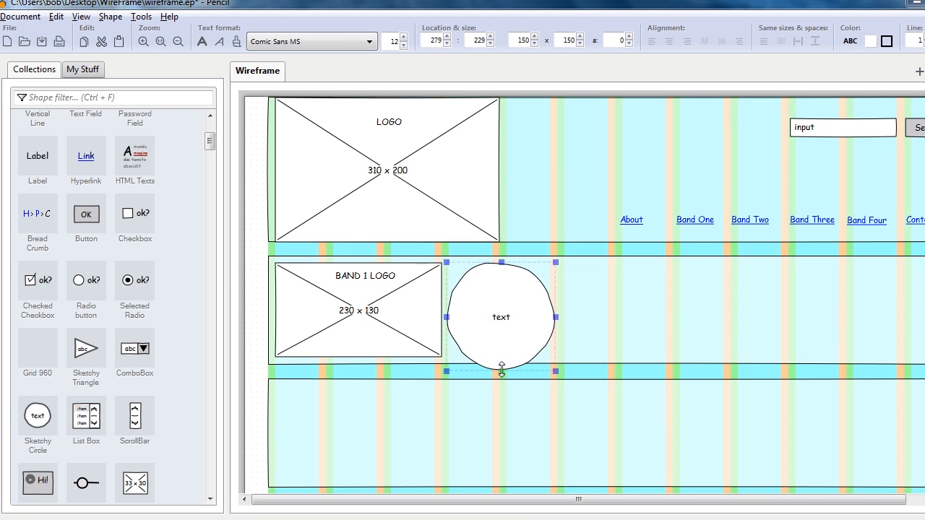
pyautogui.moveTo(498, 350); pyautogui.dragTo(499, 353)
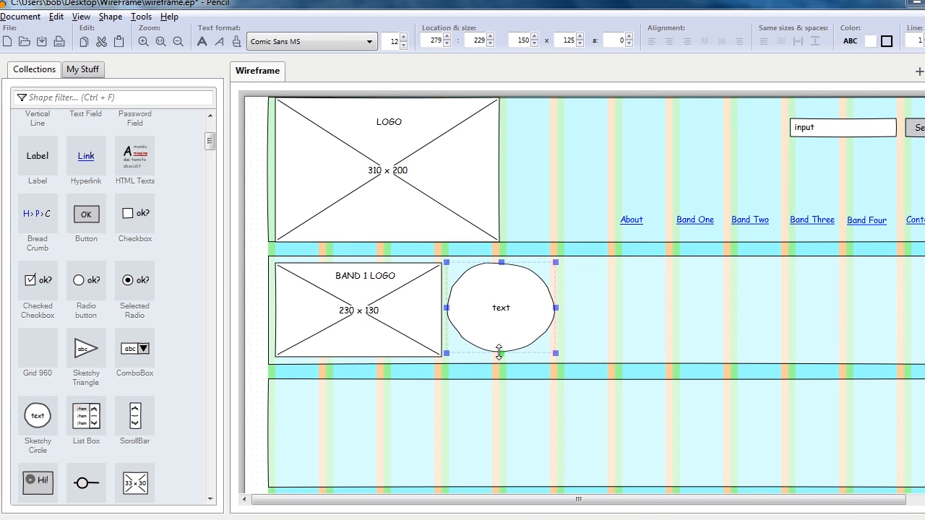
pyautogui.moveTo(499, 353); pyautogui.dragTo(499, 338)
pyautogui.moveTo(504, 301); pyautogui.dragTo(503, 310)
# - Replace the sketchy circle's text with ABOUT, text and links, a blank line and ALBUMS
pyautogui.doubleClick(504, 310)
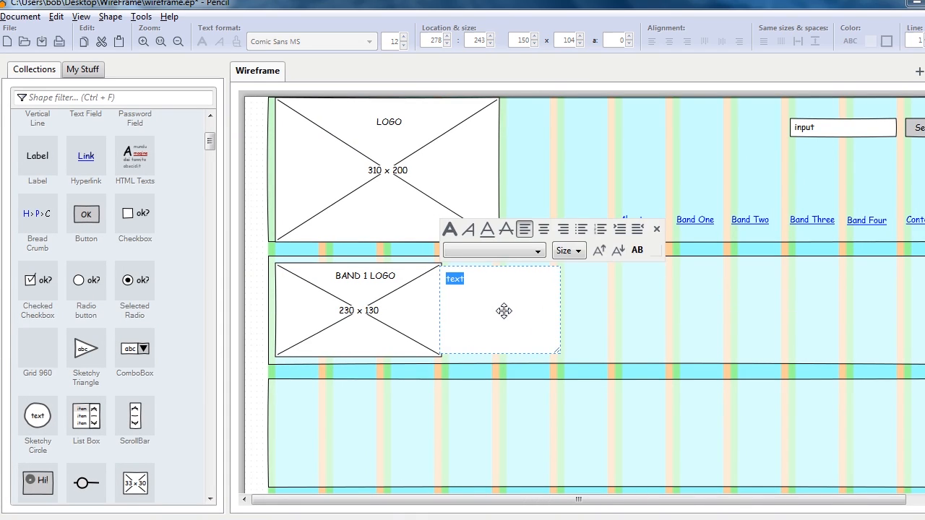
pyautogui.write('ABOUT')
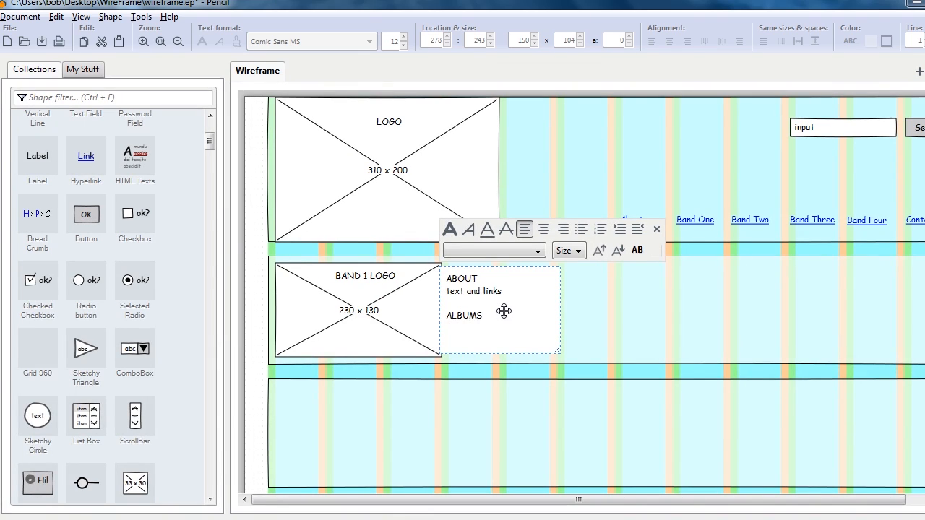
pyautogui.press('Return')
pyautogui.click(582, 328)
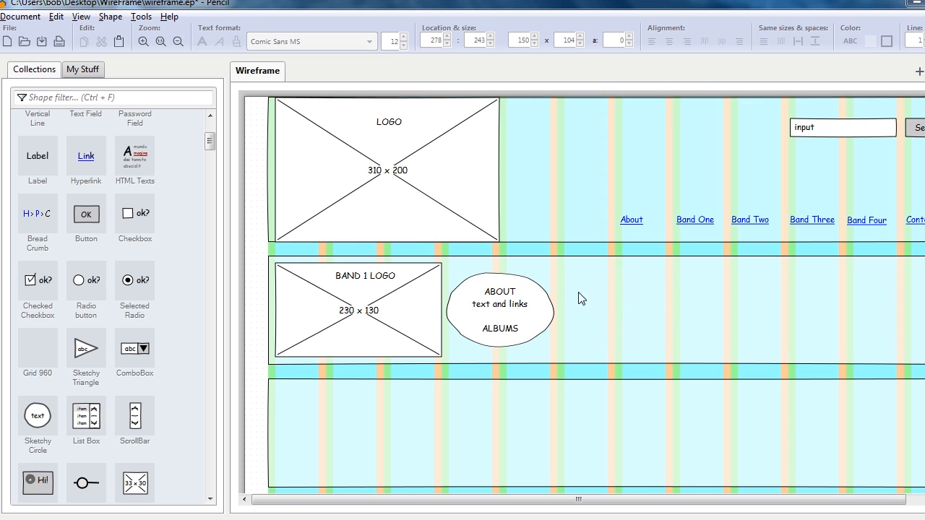
# - Add a box beside the sketchy ABOUT circle, size it to 150 × 130 and place it at about 437, 230
pyautogui.click(210, 115)
pyautogui.click(211, 115)
pyautogui.moveTo(38, 185); pyautogui.dragTo(634, 318)
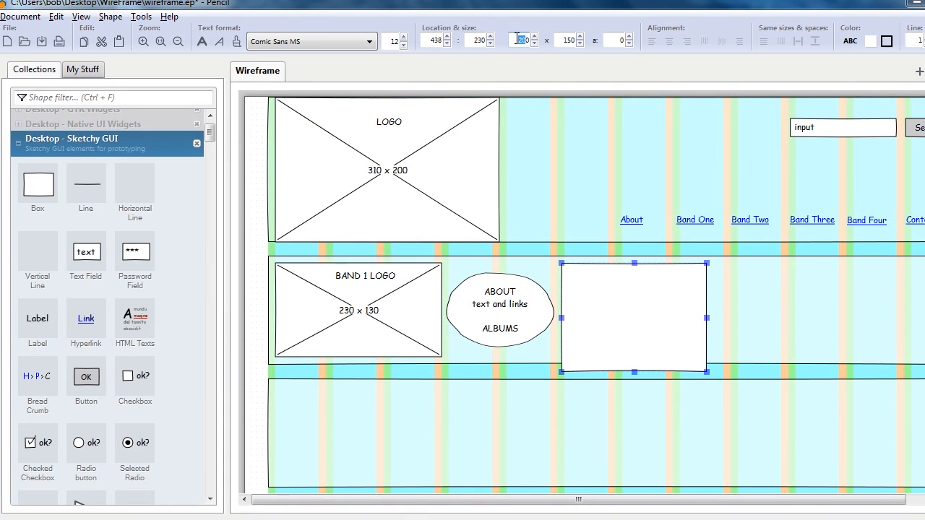
pyautogui.press('Return')
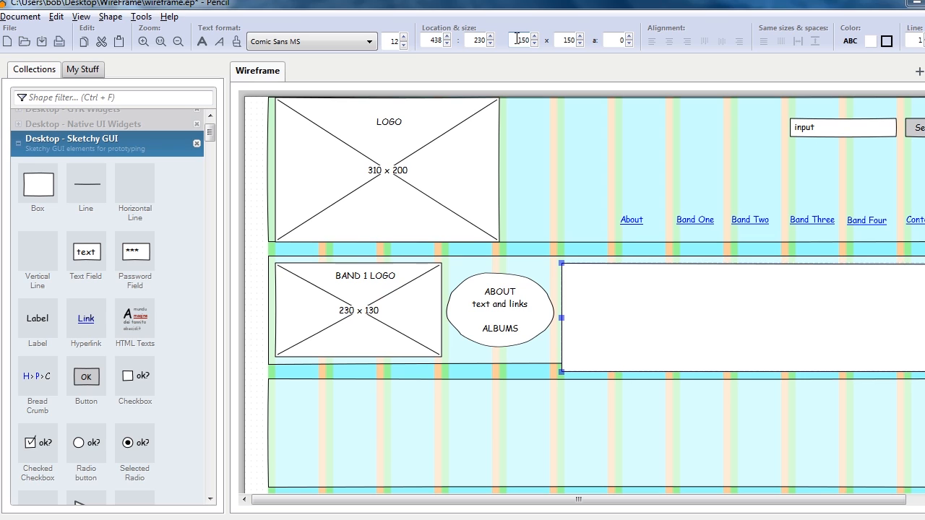
pyautogui.press('Return')
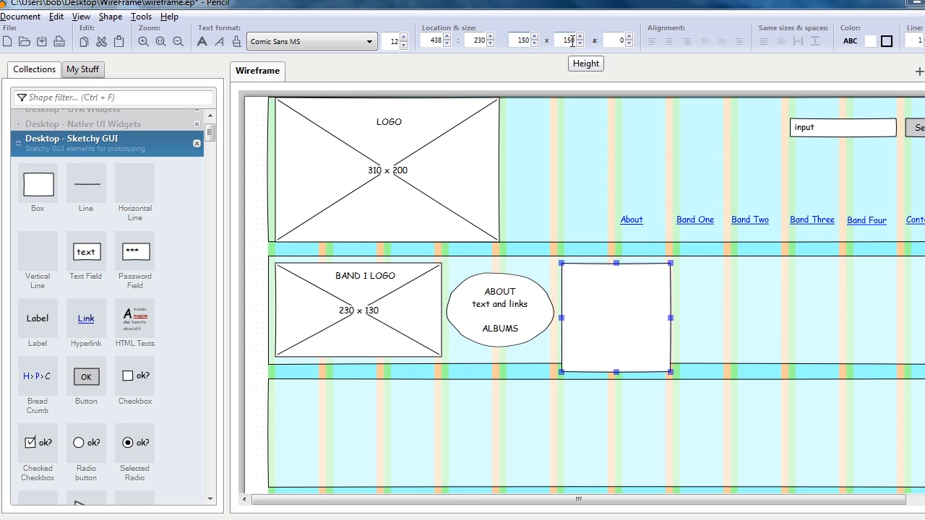
pyautogui.press('Return')
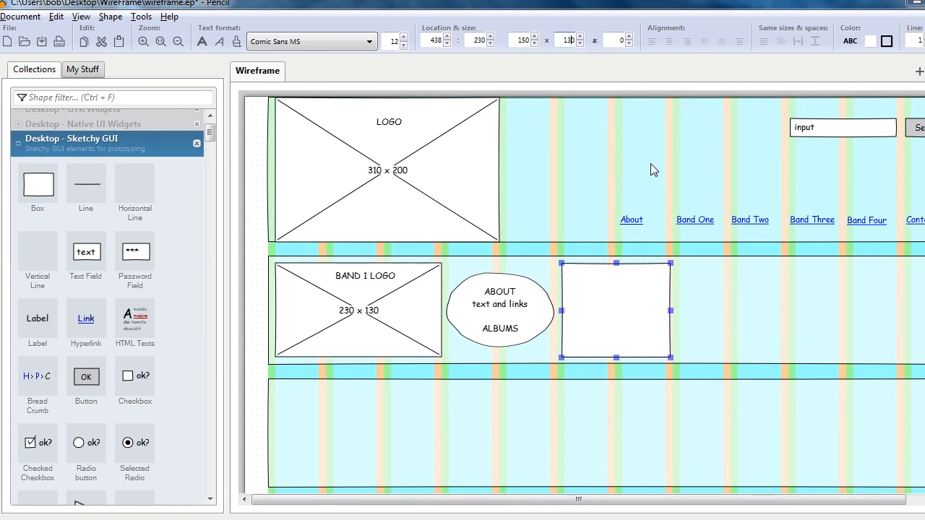
pyautogui.moveTo(626, 296); pyautogui.dragTo(619, 293)
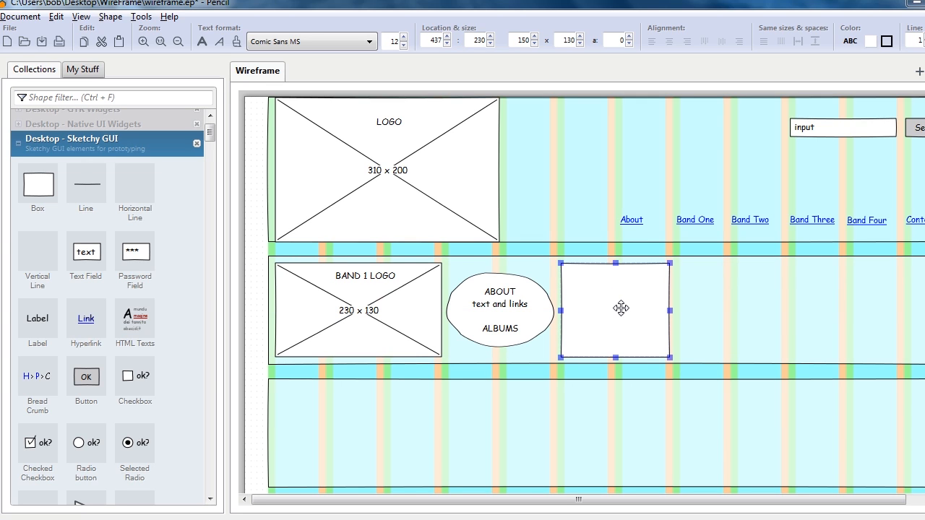
# - Add a label reading LISTEN near the top of the new box, at about 493, 252
pyautogui.moveTo(41, 323)
pyautogui.mouseDown()
pyautogui.moveTo(614, 304)
pyautogui.moveTo(612, 286)
pyautogui.mouseUp()
pyautogui.doubleClick(613, 281)
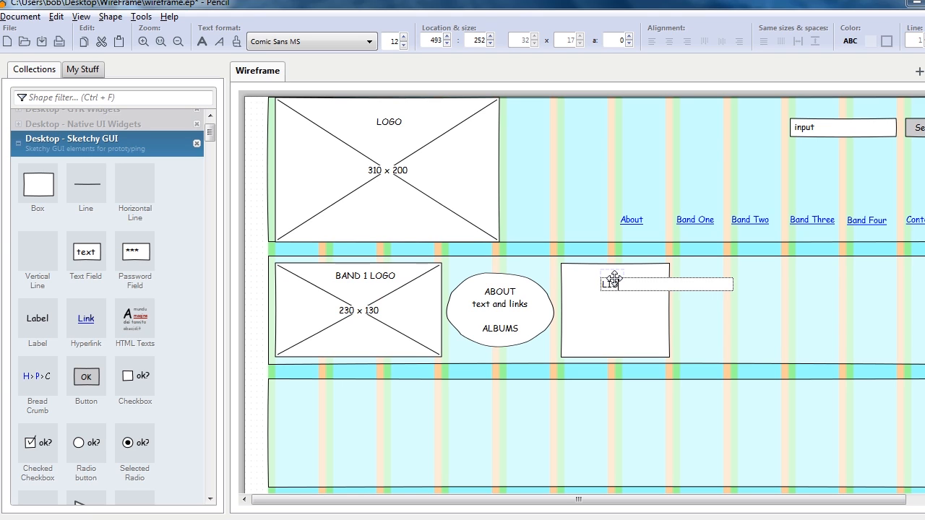
pyautogui.press('Return')
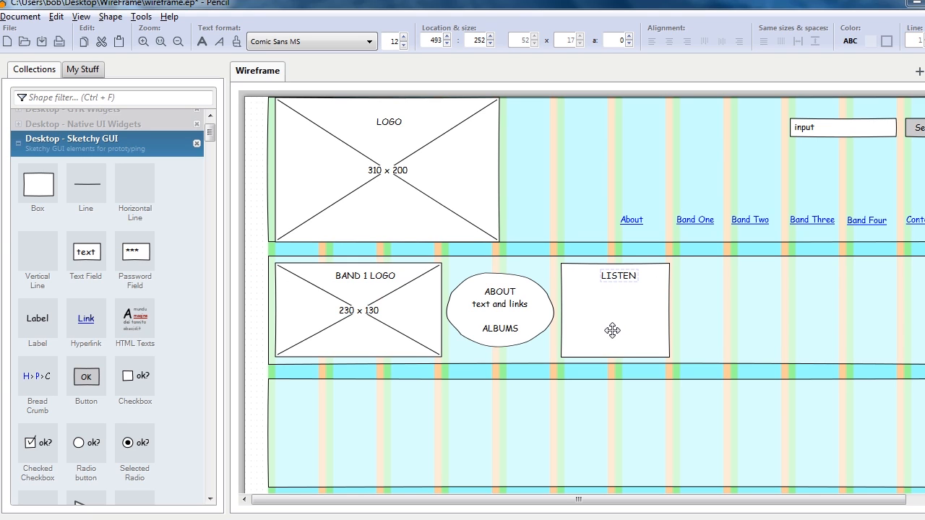
# - Add a sketchy triangle reading Play below the LISTEN label, about 73 × 54 in size and at about 483, 292
pyautogui.click(210, 499)
pyautogui.moveTo(86, 415)
pyautogui.mouseDown()
pyautogui.moveTo(462, 331)
pyautogui.moveTo(638, 340)
pyautogui.mouseUp()
pyautogui.moveTo(692, 380)
pyautogui.mouseDown()
pyautogui.moveTo(637, 310)
pyautogui.moveTo(618, 330)
pyautogui.mouseUp()
pyautogui.doubleClick(618, 330)
pyautogui.write('Play')
pyautogui.press('Return')
pyautogui.click(689, 311)
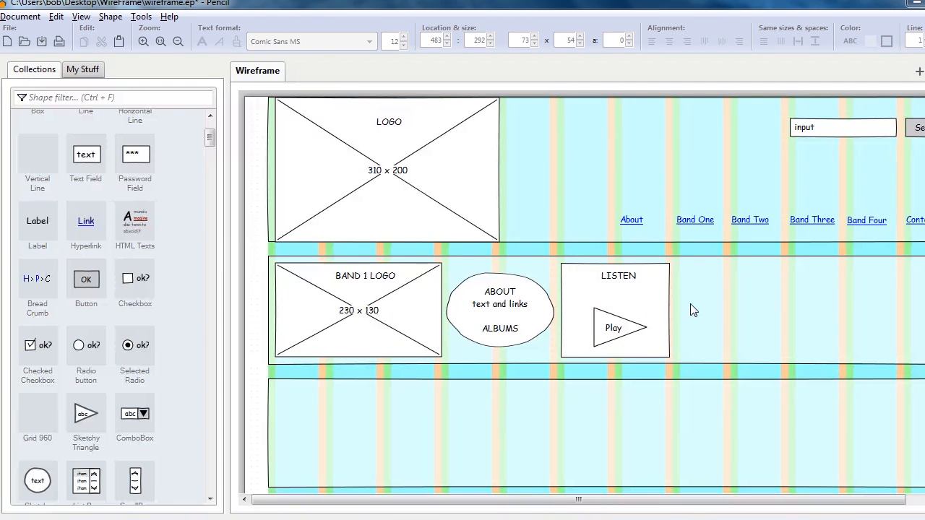
# - Add an image placeholder beside the LISTEN box, size it to 230 × 130 and place it at about 605, 230
pyautogui.moveTo(609, 500); pyautogui.dragTo(650, 506)
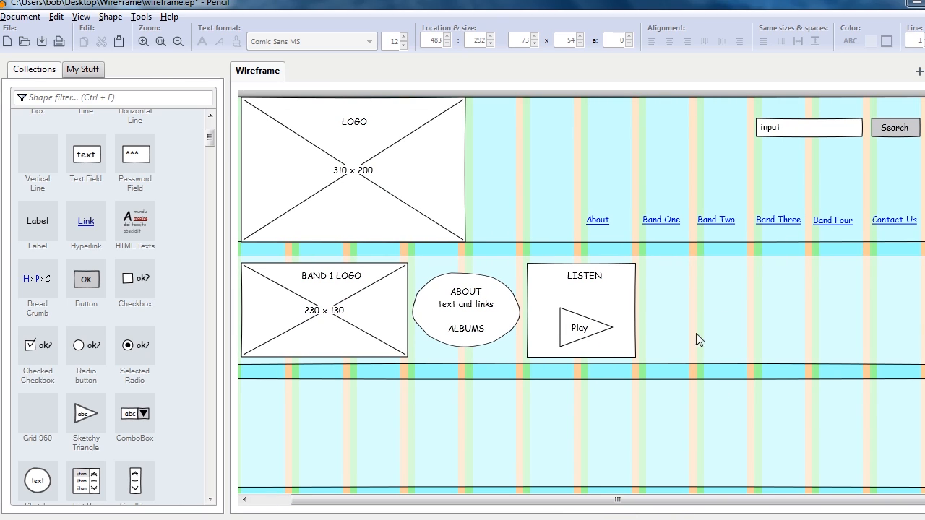
pyautogui.click(210, 499)
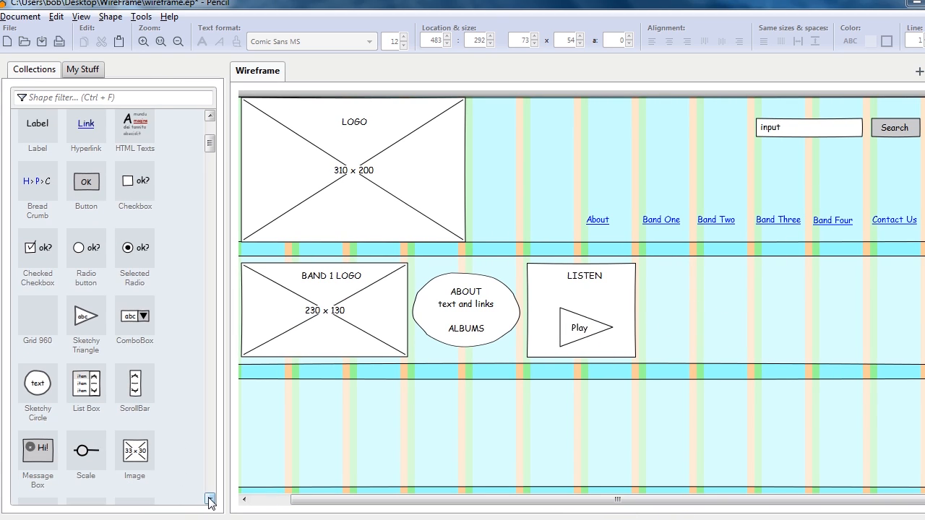
pyautogui.moveTo(128, 464); pyautogui.dragTo(706, 316)
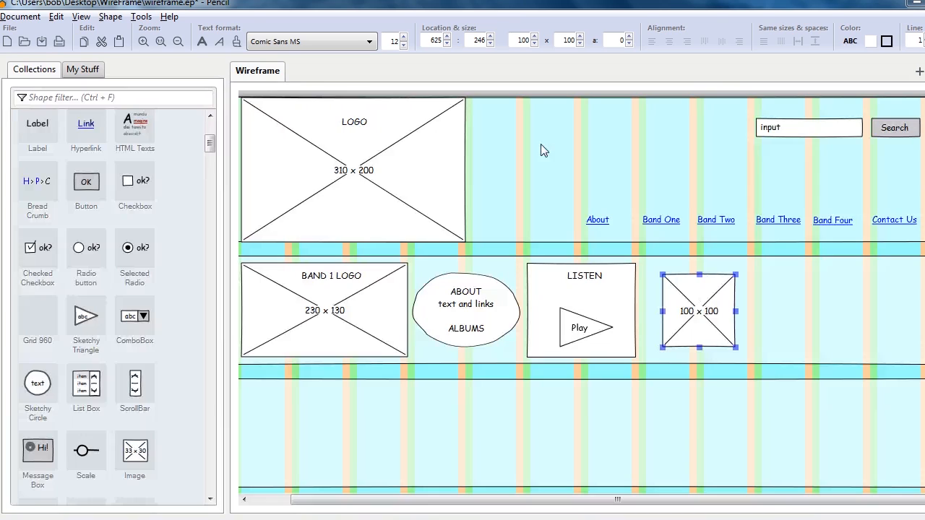
pyautogui.write('2300')
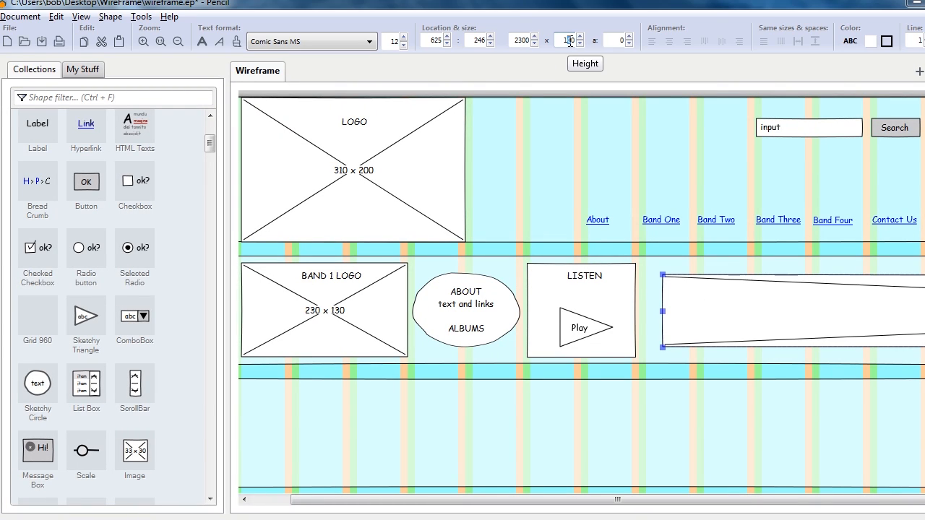
pyautogui.write('3')
pyautogui.click(527, 41)
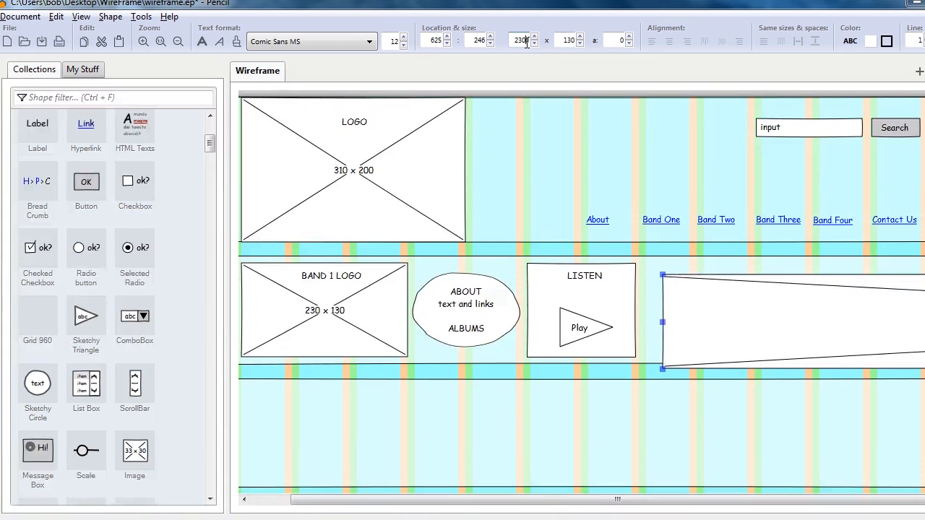
pyautogui.press('BackSpace')
pyautogui.press('Return')
pyautogui.moveTo(709, 290); pyautogui.dragTo(691, 279)
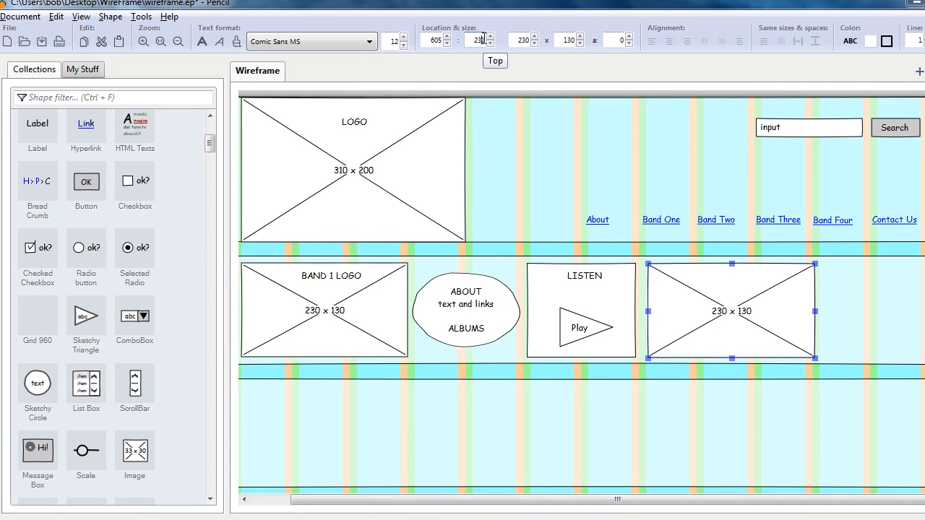
pyautogui.press('Return')
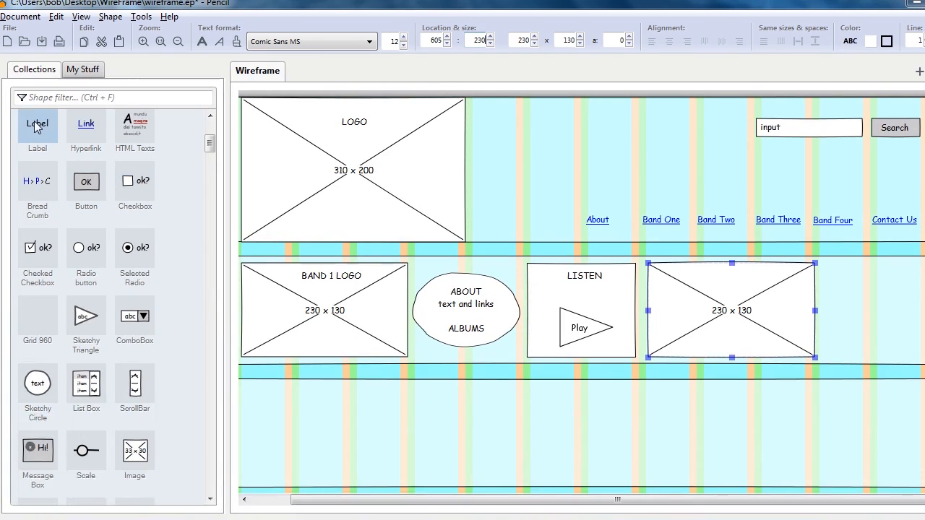
# - Add a label reading PHOTO GALLERY near the top of the second 230 × 130 image placeholder, at about 674, 252
pyautogui.moveTo(37, 126); pyautogui.dragTo(728, 291)
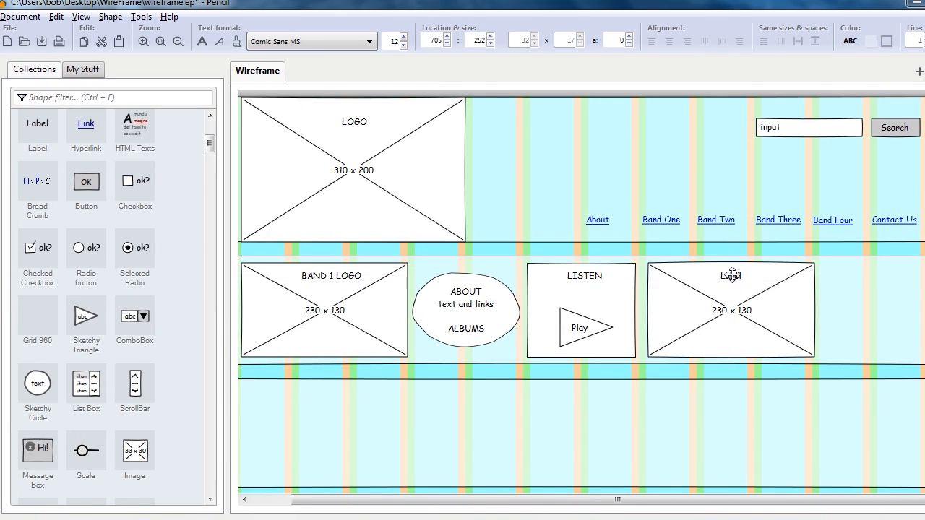
pyautogui.doubleClick(732, 276)
pyautogui.write('PHOTO GALLERY')
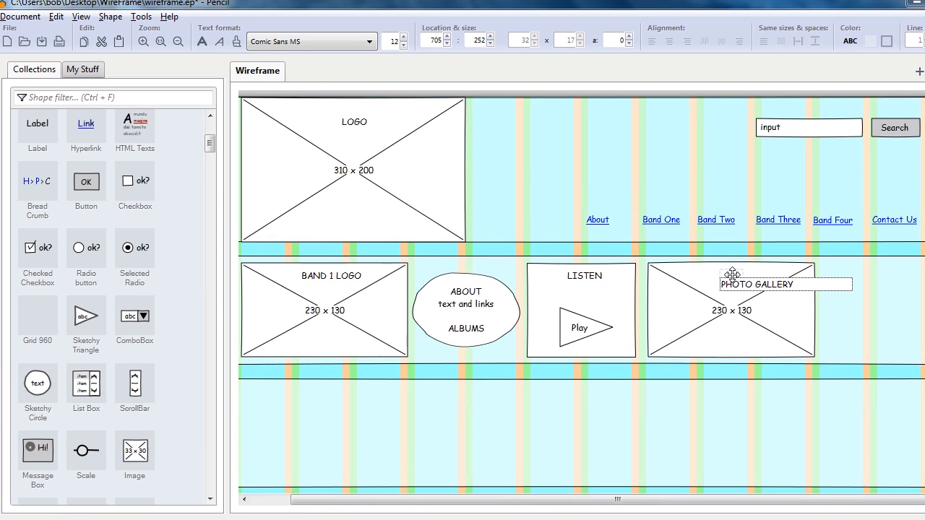
pyautogui.press('Return')
pyautogui.moveTo(746, 277); pyautogui.dragTo(728, 277)
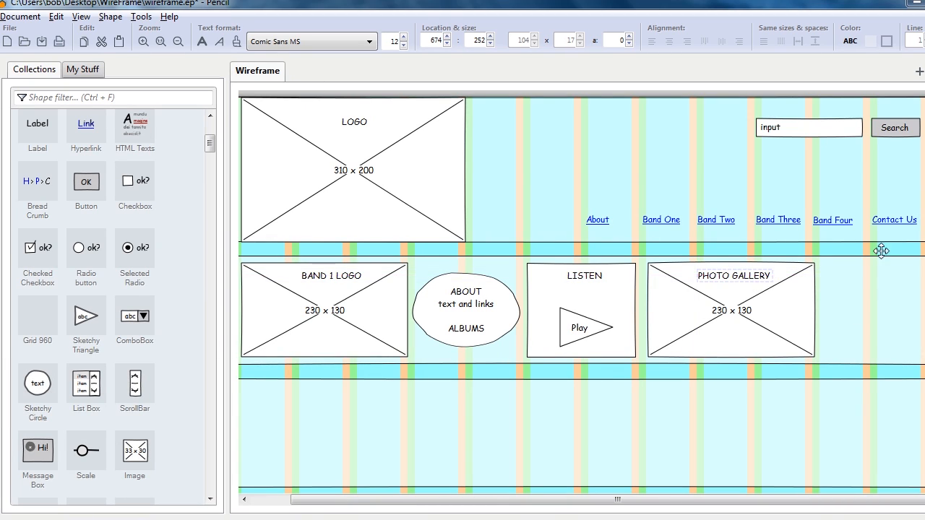
# - Place a 138 × 104 copy of the ABOUT circle beside the photo gallery, at about 843, 239, and make it read LIVE, tour dates
pyautogui.click(493, 331)
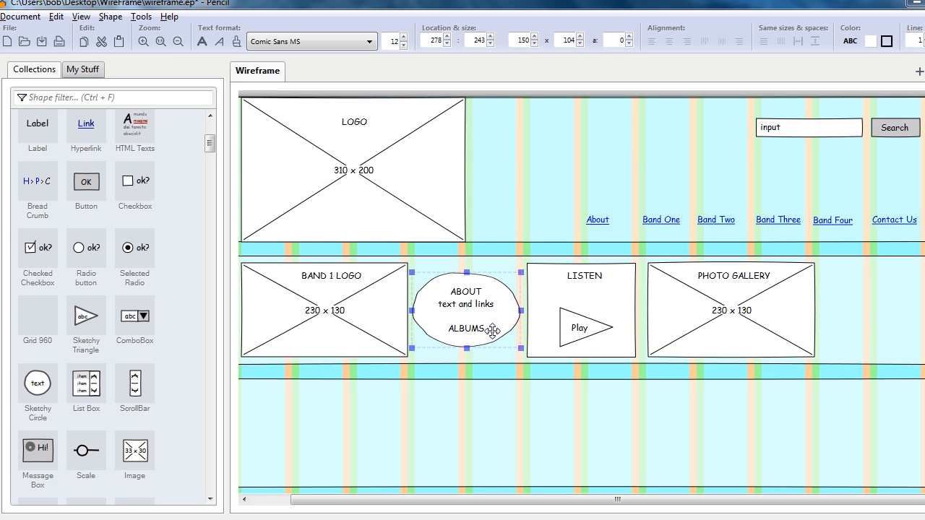
pyautogui.moveTo(493, 331); pyautogui.dragTo(913, 308)
pyautogui.doubleClick(882, 297)
pyautogui.write('LIVE')
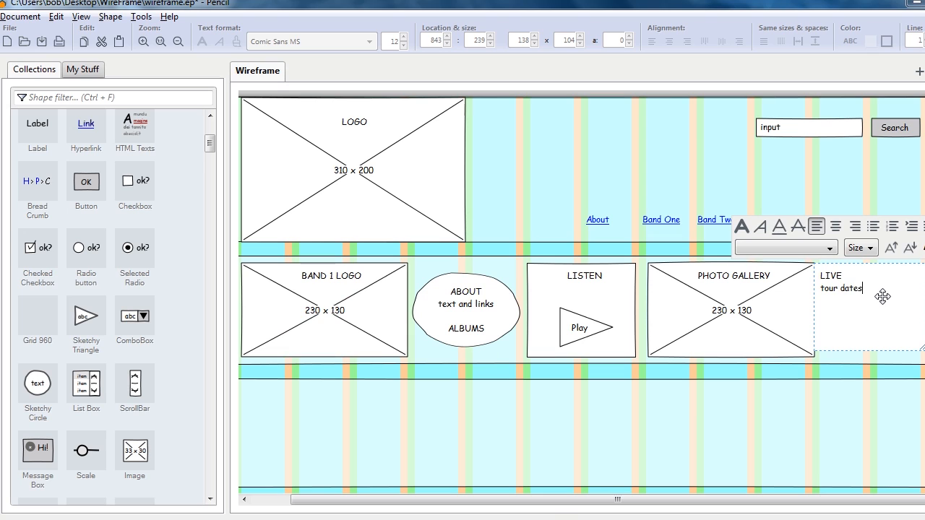
pyautogui.press('Return')
pyautogui.click(773, 430)
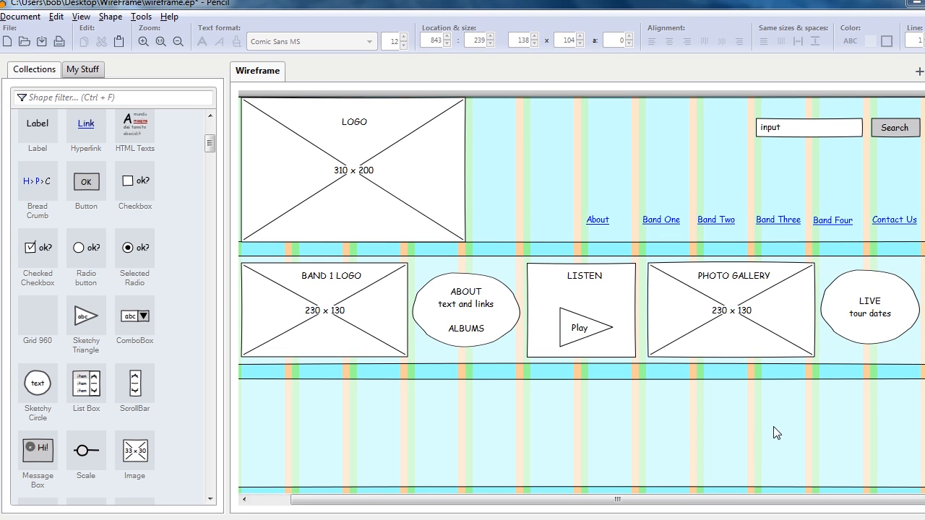
# - Select all the content of the first band section and place a copy of it in the second band section
pyautogui.hotkey('ctrl', '-')
pyautogui.moveTo(307, 221); pyautogui.dragTo(881, 316)
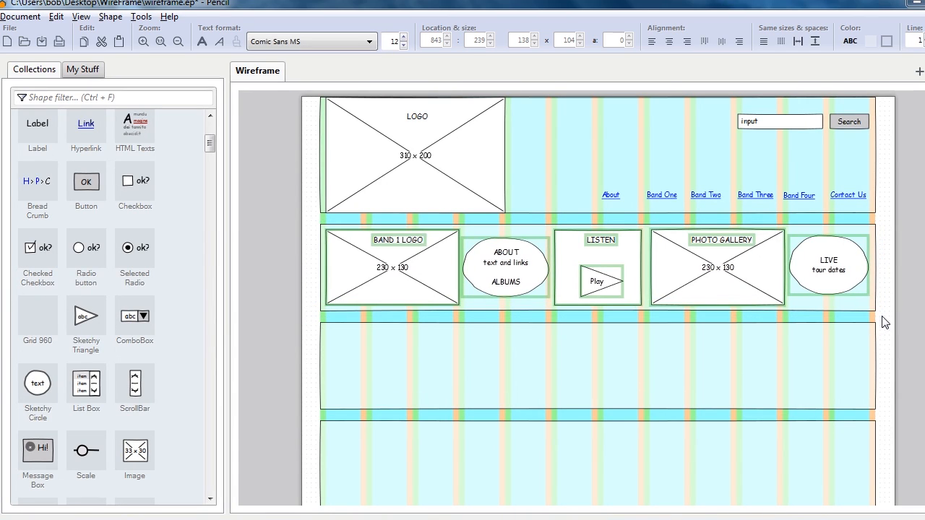
pyautogui.moveTo(405, 272); pyautogui.dragTo(405, 369)
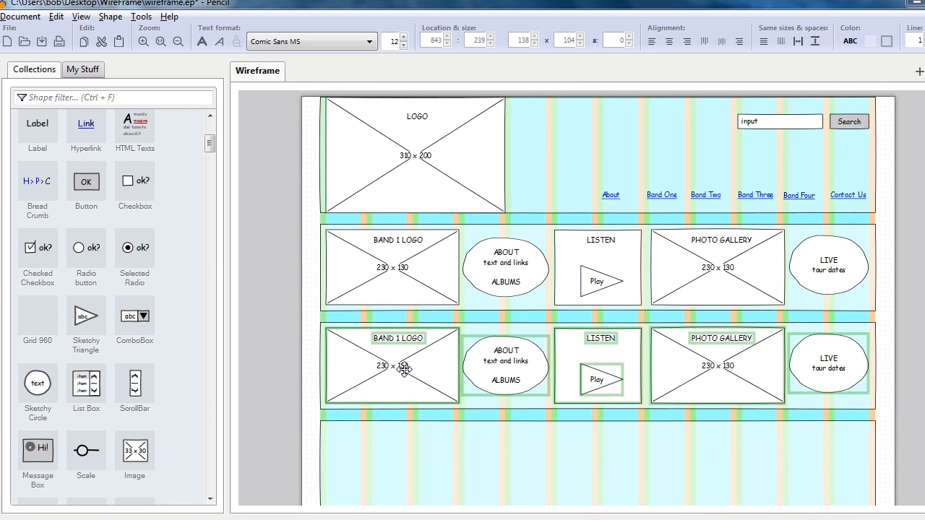
# - Paste another copy of the band content and fit it into the third band section, aligned with the rows above
pyautogui.hotkey('ctrl', 'v')
pyautogui.moveTo(397, 279); pyautogui.dragTo(397, 478)
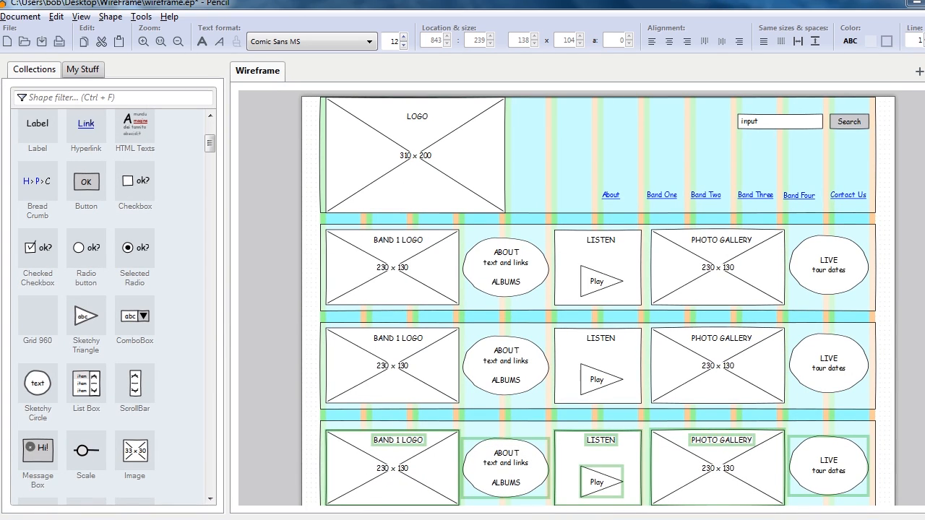
pyautogui.scroll(-3, 398, 296)
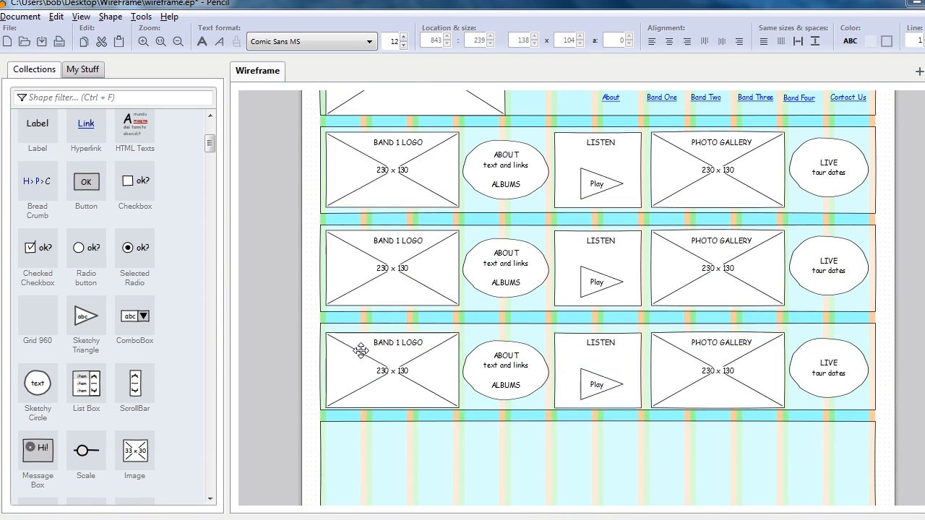
pyautogui.moveTo(361, 346); pyautogui.dragTo(360, 348)
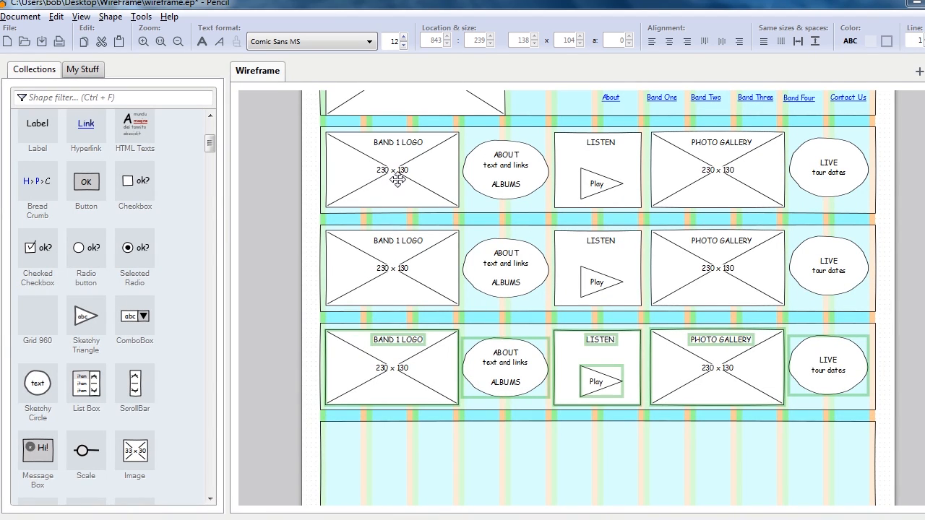
# - Paste a further copy of the band content and fit it into the fourth band section
pyautogui.hotkey('ctrl', 'v')
pyautogui.moveTo(397, 179); pyautogui.dragTo(398, 478)
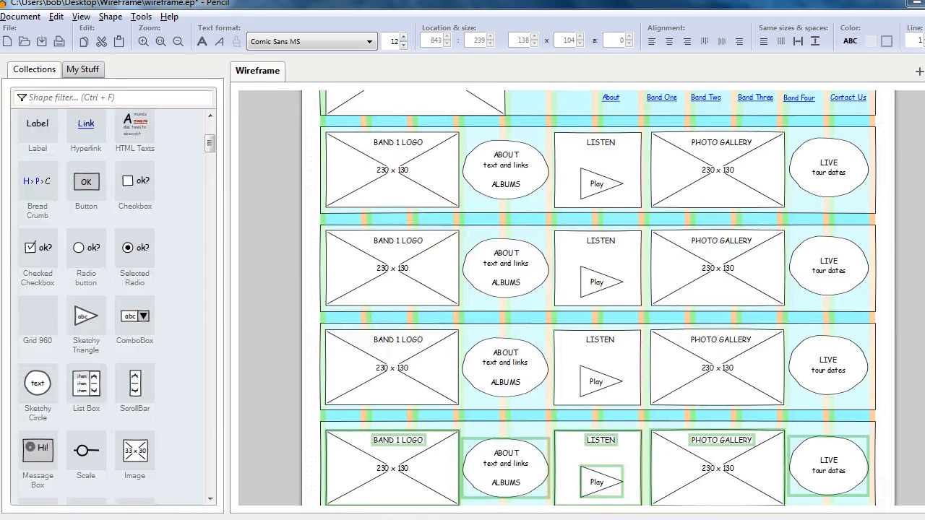
pyautogui.scroll(-1, 598, 298)
pyautogui.moveTo(375, 444); pyautogui.dragTo(373, 443)
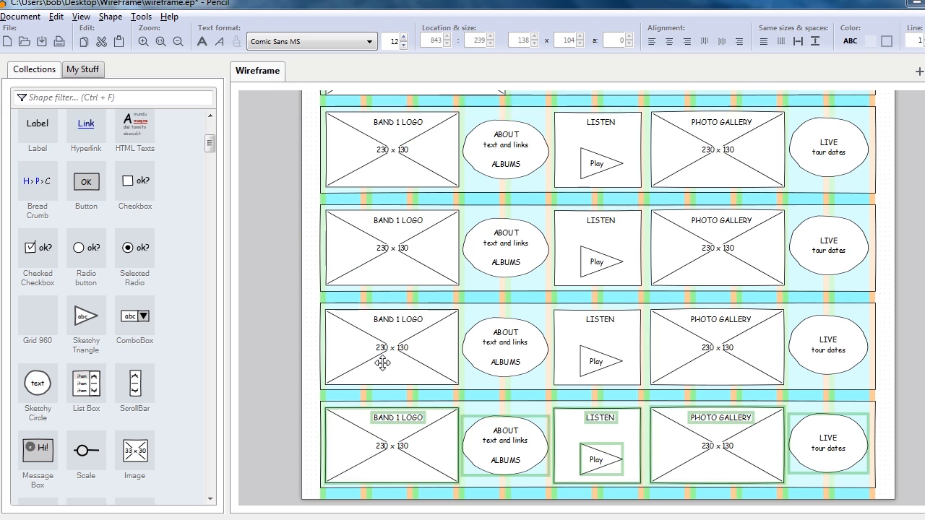
# - Change the logo label in the second band section to BAND 2 LOGO
pyautogui.click(402, 221)
pyautogui.doubleClick(402, 221)
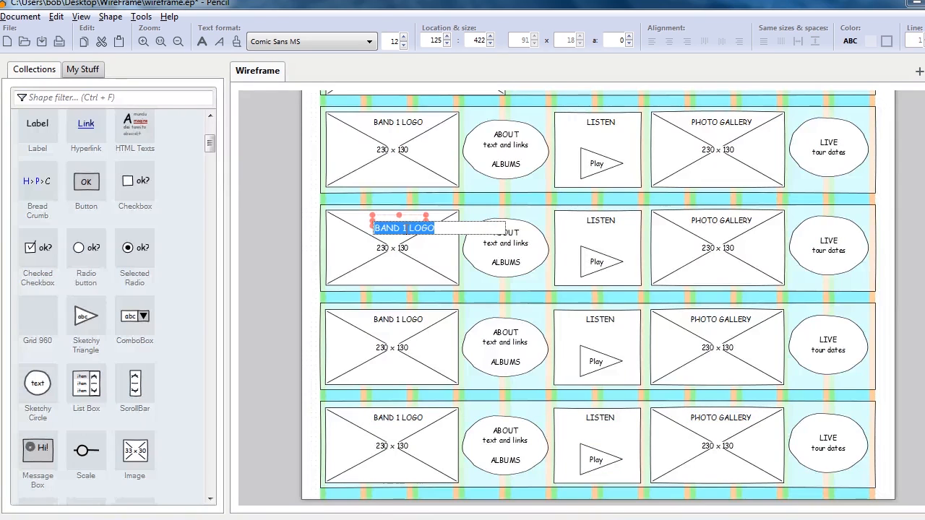
pyautogui.click(406, 227)
pyautogui.write('2')
pyautogui.press('Return')
# - Change the logo label in the third band section to BAND 3 LOGO
pyautogui.click(398, 318)
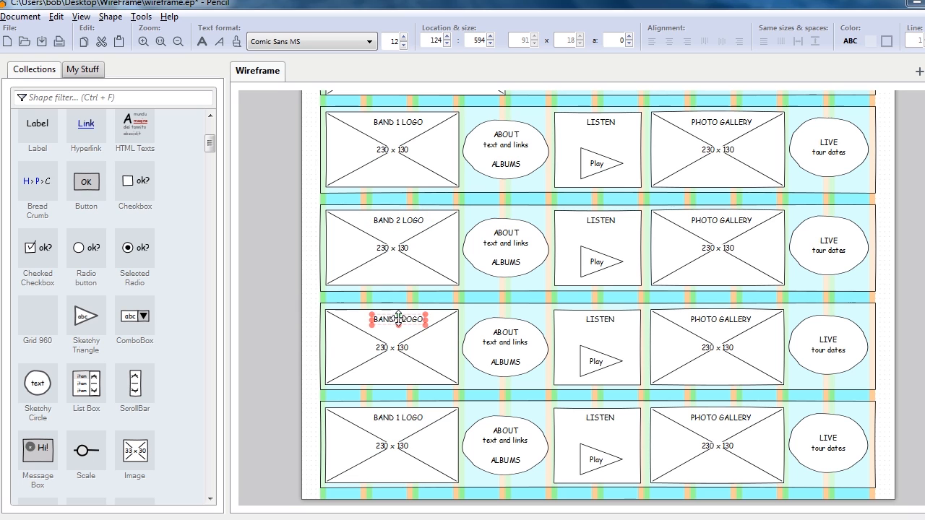
pyautogui.doubleClick(401, 319)
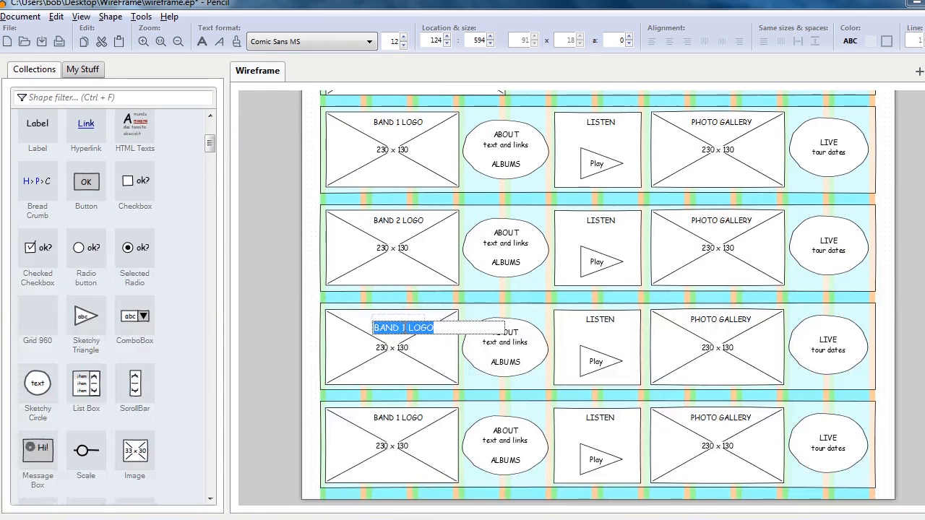
pyautogui.click(403, 327)
pyautogui.write('3')
pyautogui.press('Return')
# - Change the logo label in the fourth band section to BAND 4 LOGO
pyautogui.click(398, 419)
pyautogui.doubleClick(400, 421)
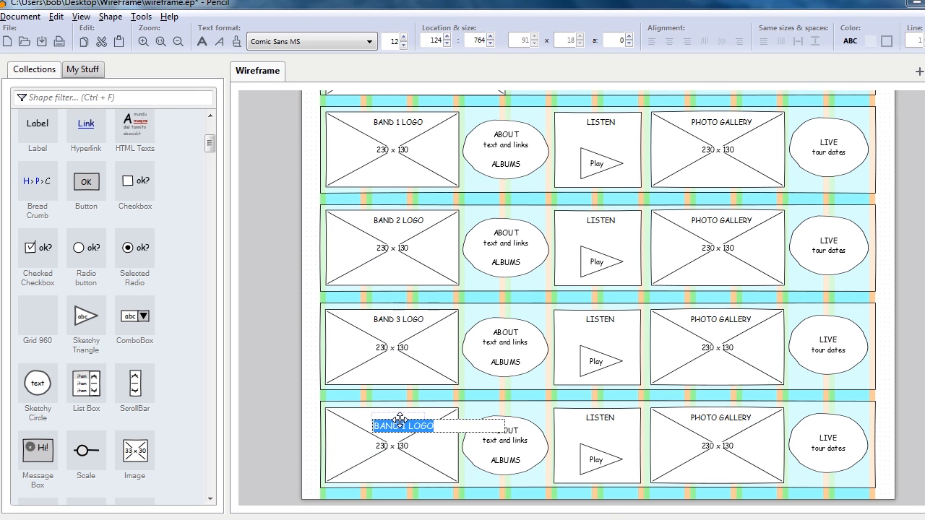
pyautogui.moveTo(401, 427); pyautogui.dragTo(407, 427)
pyautogui.click(408, 426)
pyautogui.write('4')
pyautogui.press('Return')
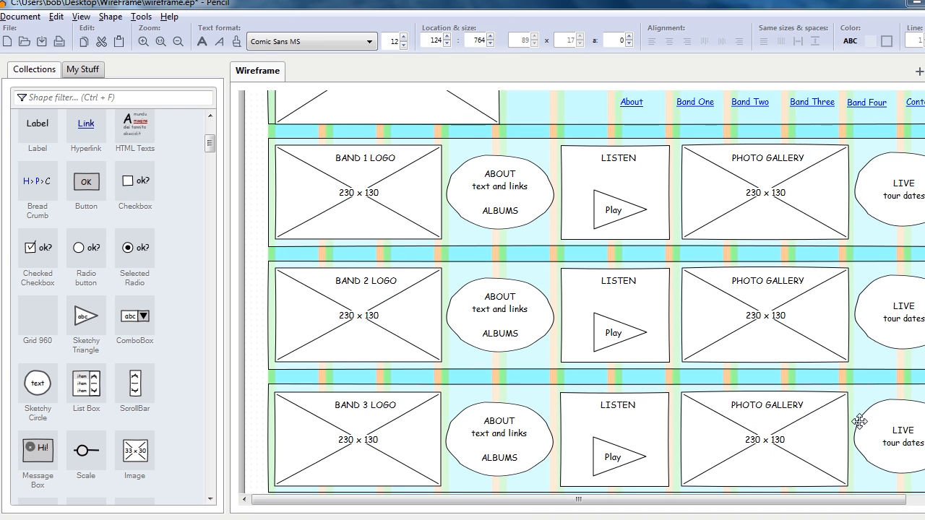
pyautogui.scroll(-3, 578, 289)
pyautogui.scroll(5, 578, 289)
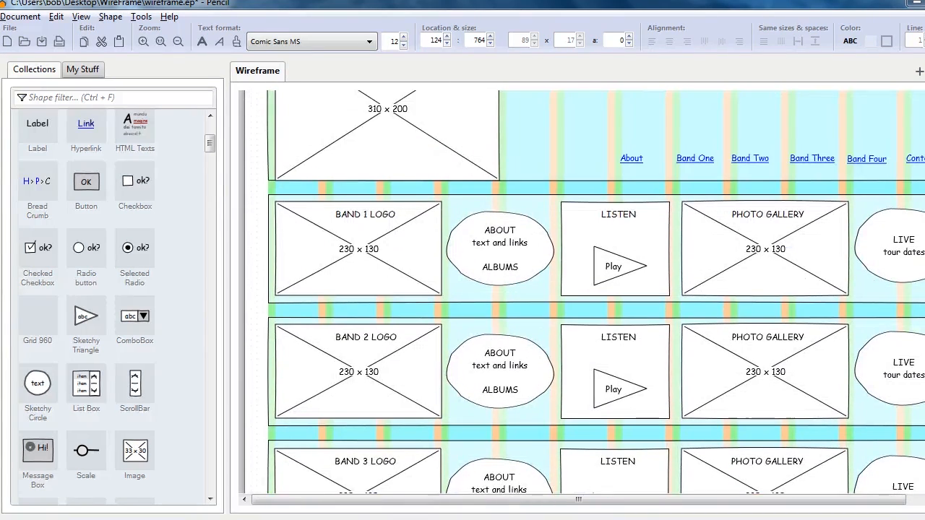
pyautogui.scroll(-2, 578, 289)
pyautogui.scroll(1, 578, 289)
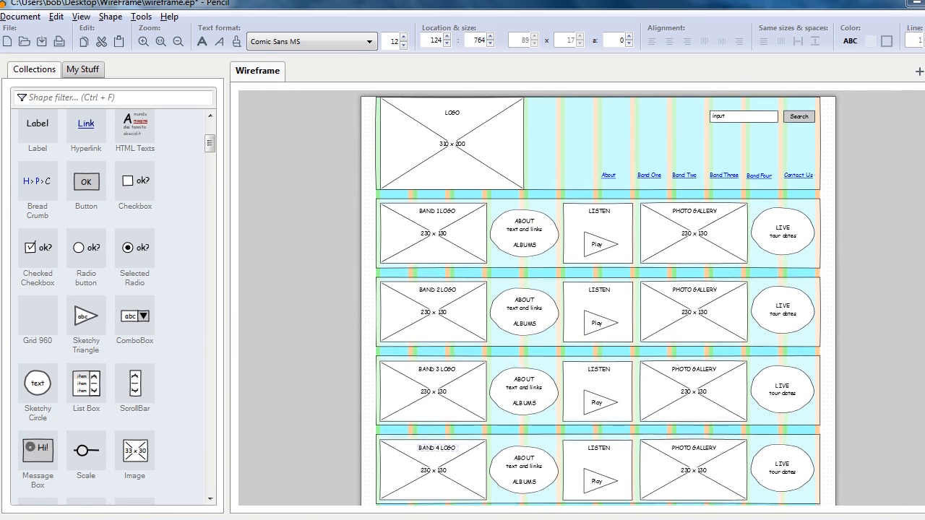
# - Save the wireframe document and export the page as a PNG image
pyautogui.click(42, 42)
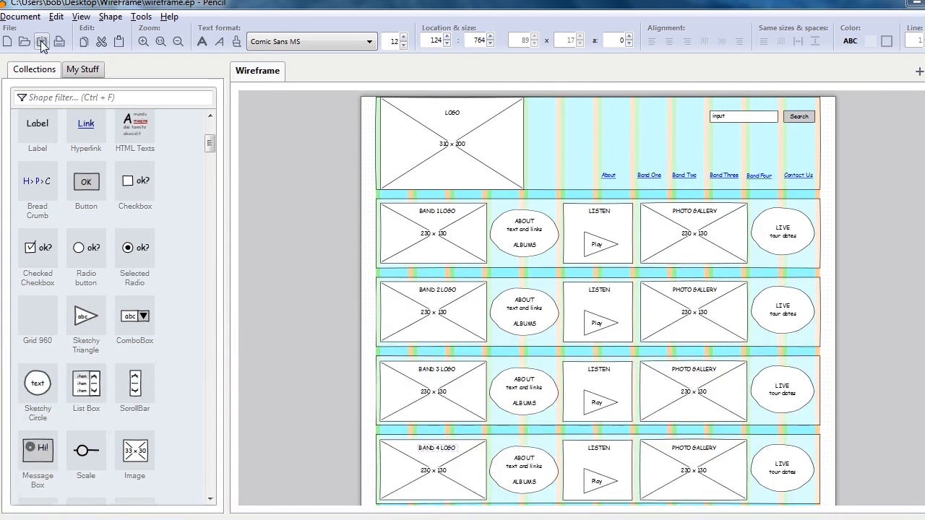
pyautogui.click(20, 16)
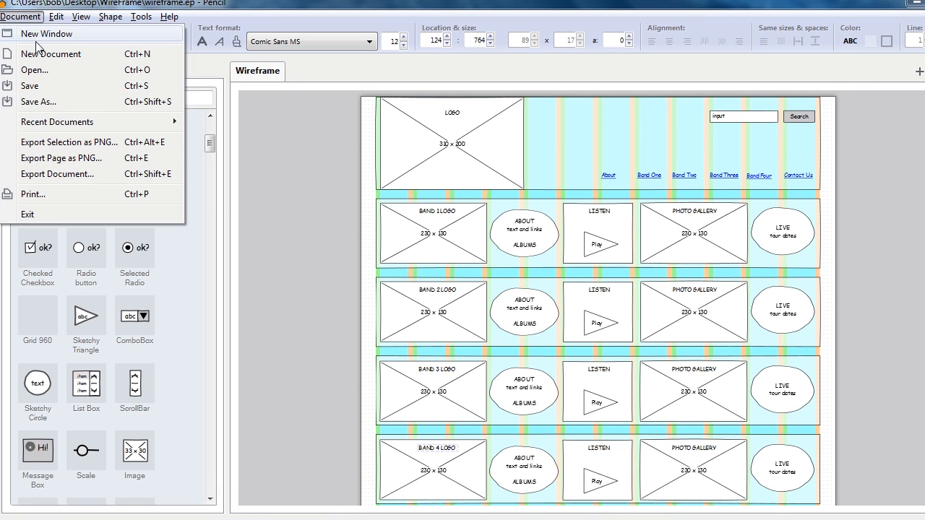
pyautogui.click(74, 163)
pyautogui.click(367, 331)
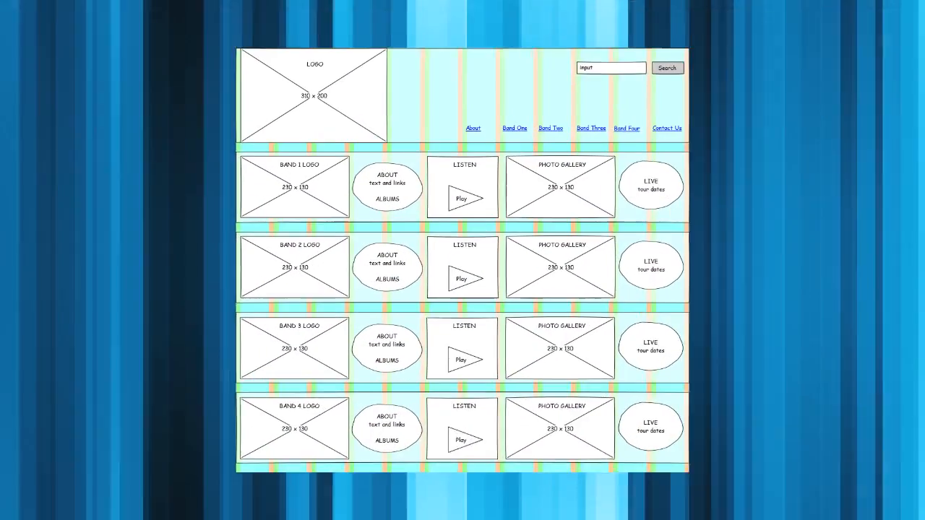